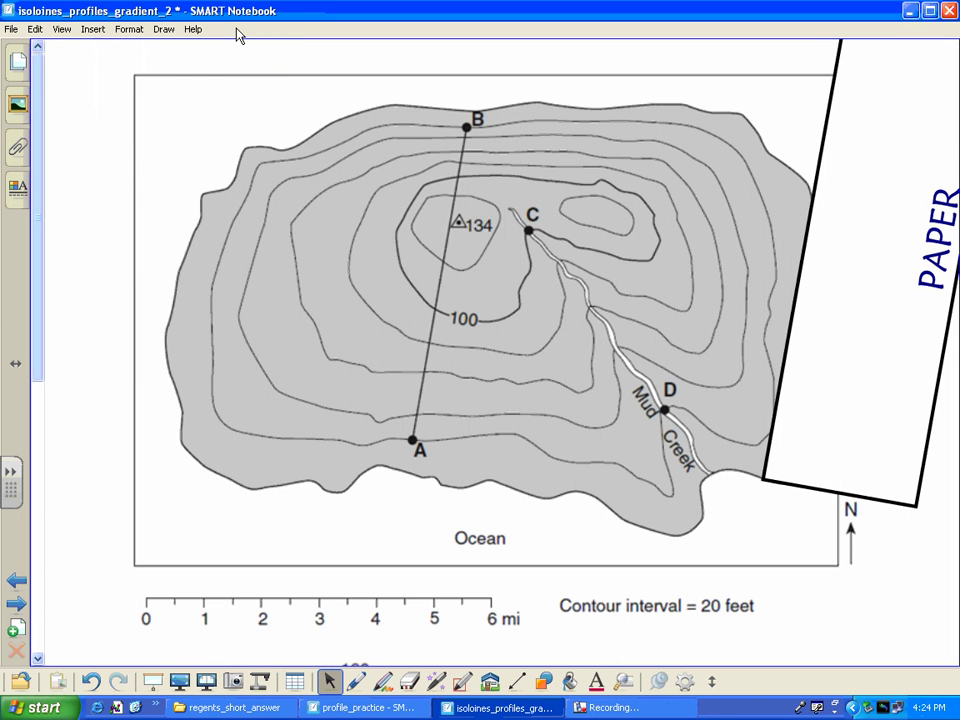
# Examine the contour map with line AB and the blank elevation profile grid below it.
pyautogui.moveTo(394, 86); pyautogui.dragTo(486, 491)
pyautogui.scroll(-4, 75, 577)
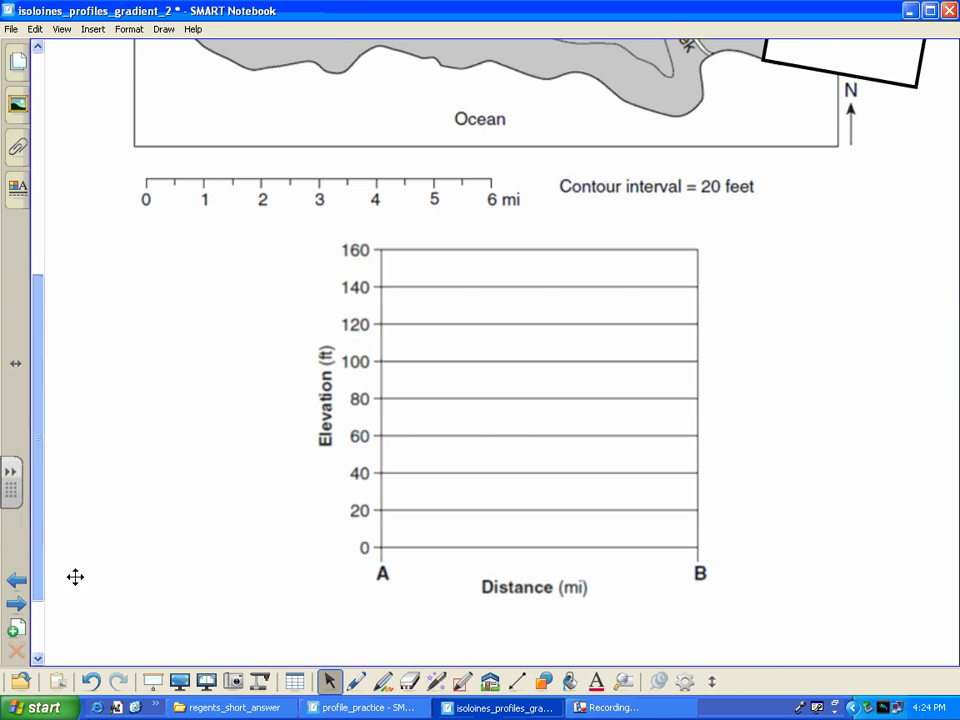
pyautogui.moveTo(324, 236); pyautogui.dragTo(742, 611)
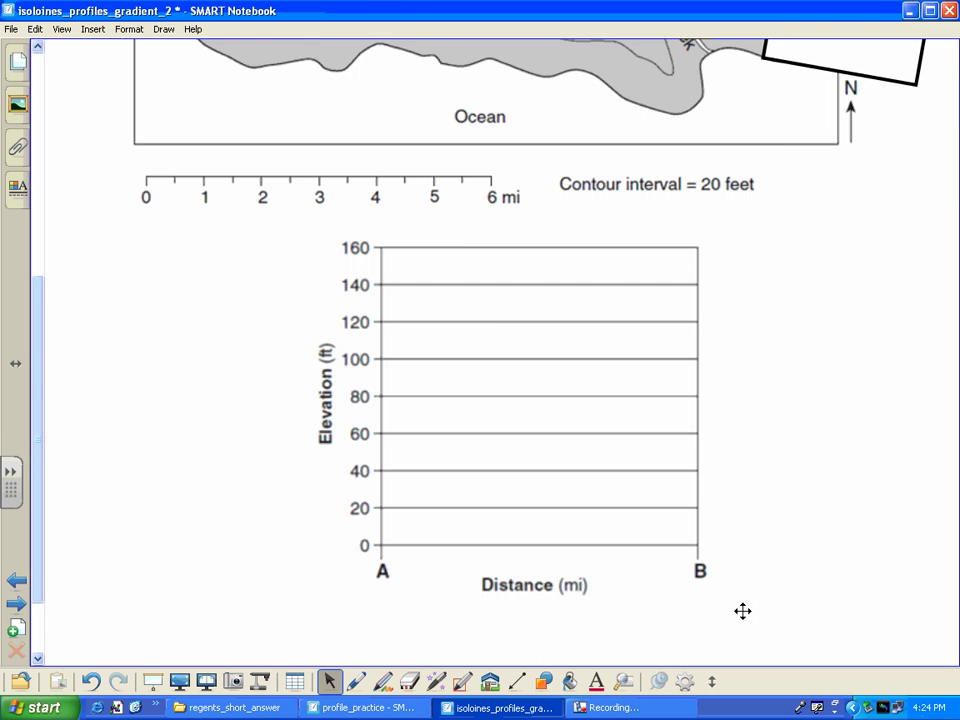
pyautogui.scroll(5, 40, 264)
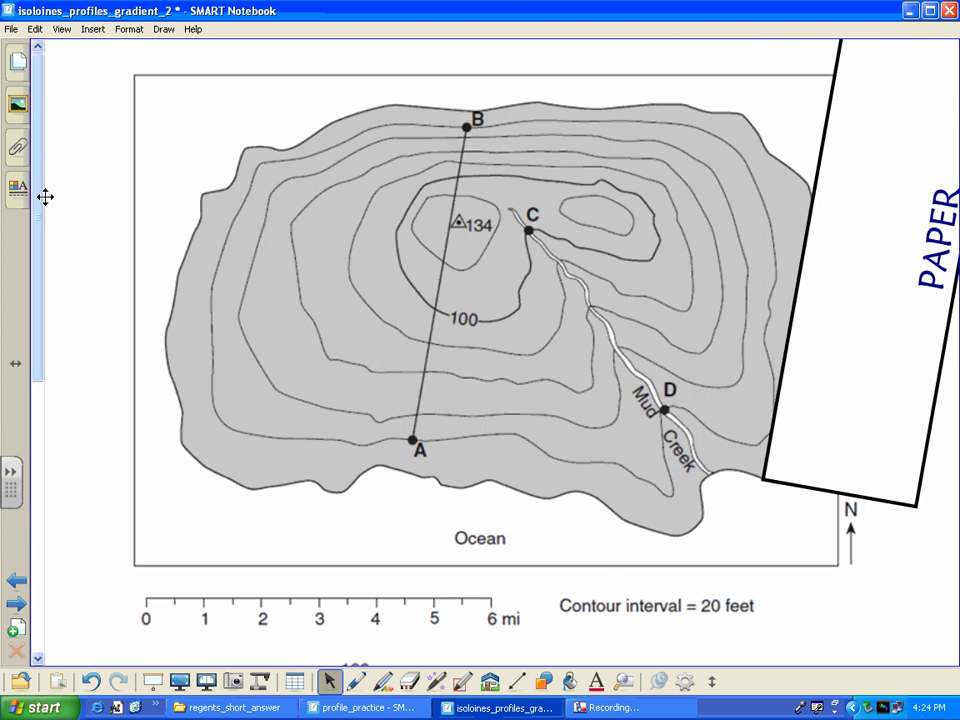
# Lay the paper strip's edge along line AB on the map and slide it back away from the line.
pyautogui.moveTo(843, 404); pyautogui.dragTo(478, 455)
pyautogui.moveTo(412, 125); pyautogui.dragTo(496, 129)
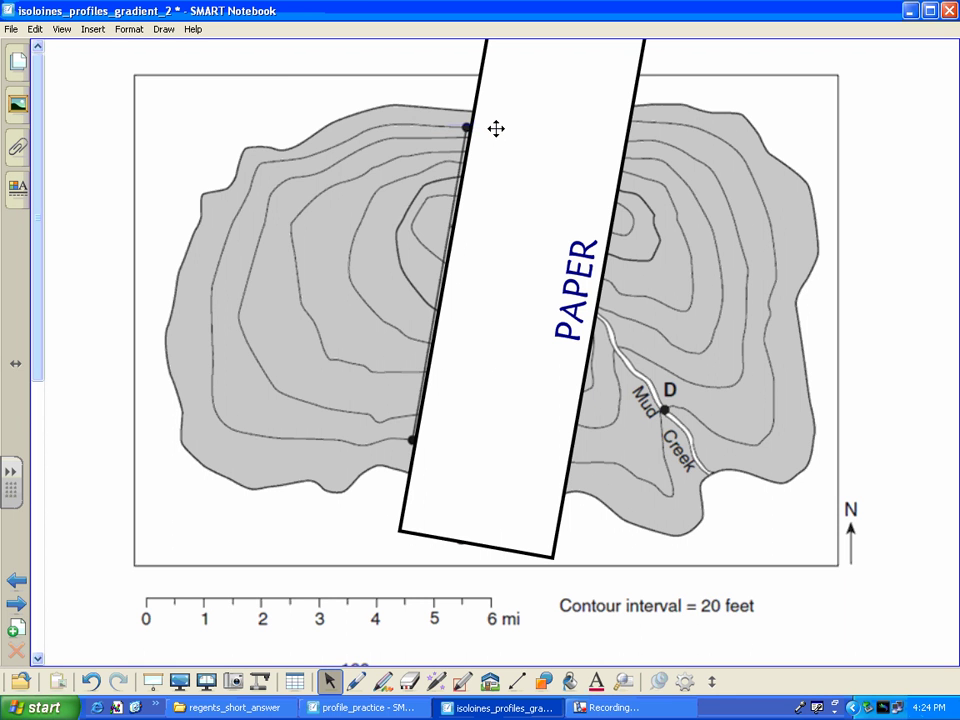
pyautogui.moveTo(278, 72); pyautogui.dragTo(334, 519)
pyautogui.moveTo(488, 379); pyautogui.dragTo(799, 370)
pyautogui.moveTo(438, 292); pyautogui.dragTo(487, 335)
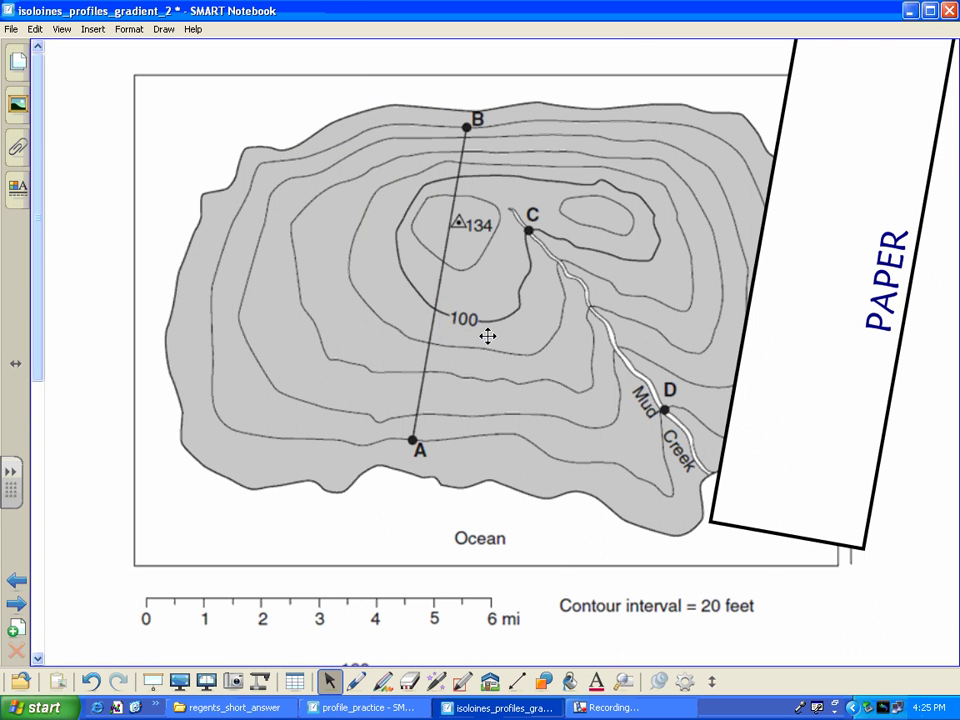
# Go to the page with the labelled contours and slide its paper strip east, clear of line AB.
pyautogui.moveTo(555, 577); pyautogui.dragTo(767, 628)
pyautogui.click(18, 604)
pyautogui.moveTo(476, 411); pyautogui.dragTo(728, 412)
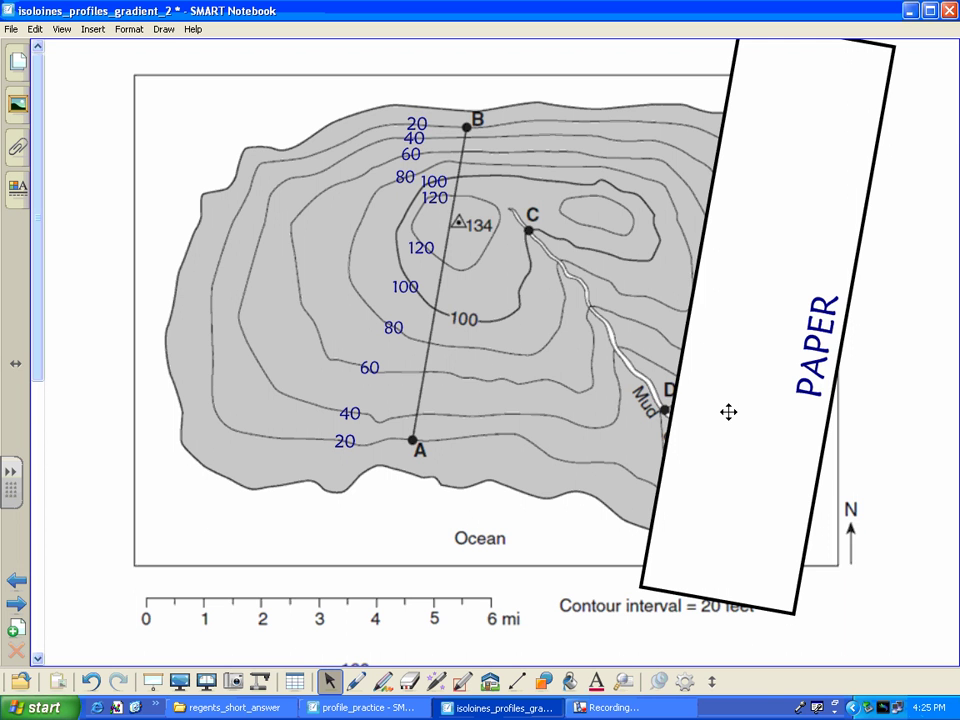
pyautogui.moveTo(733, 416); pyautogui.dragTo(772, 416)
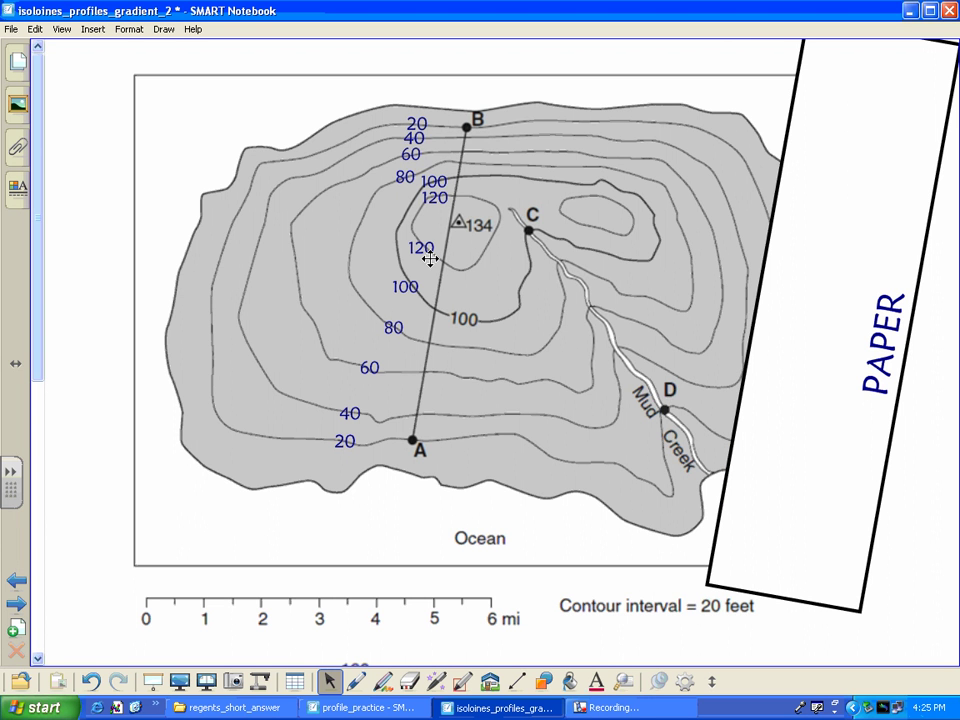
# Examine the elevation labels of the contours crossing line AB and the stated contour interval.
pyautogui.moveTo(466, 323); pyautogui.dragTo(396, 285)
pyautogui.click(432, 171)
pyautogui.click(548, 344)
pyautogui.moveTo(467, 197); pyautogui.dragTo(427, 249)
pyautogui.click(354, 411)
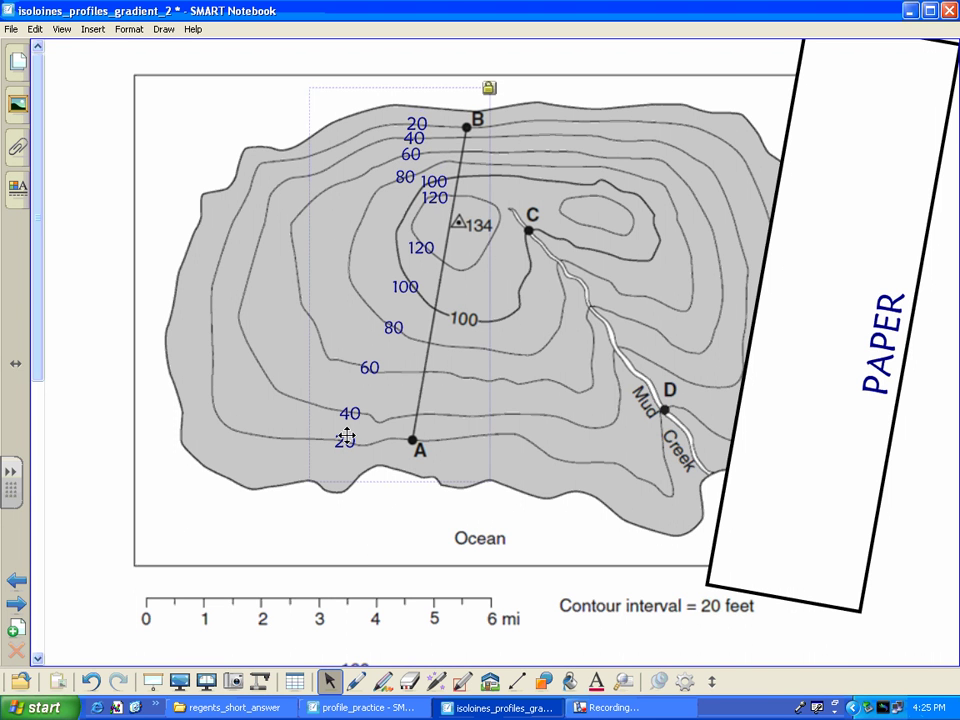
pyautogui.click(286, 506)
pyautogui.moveTo(548, 595); pyautogui.dragTo(764, 620)
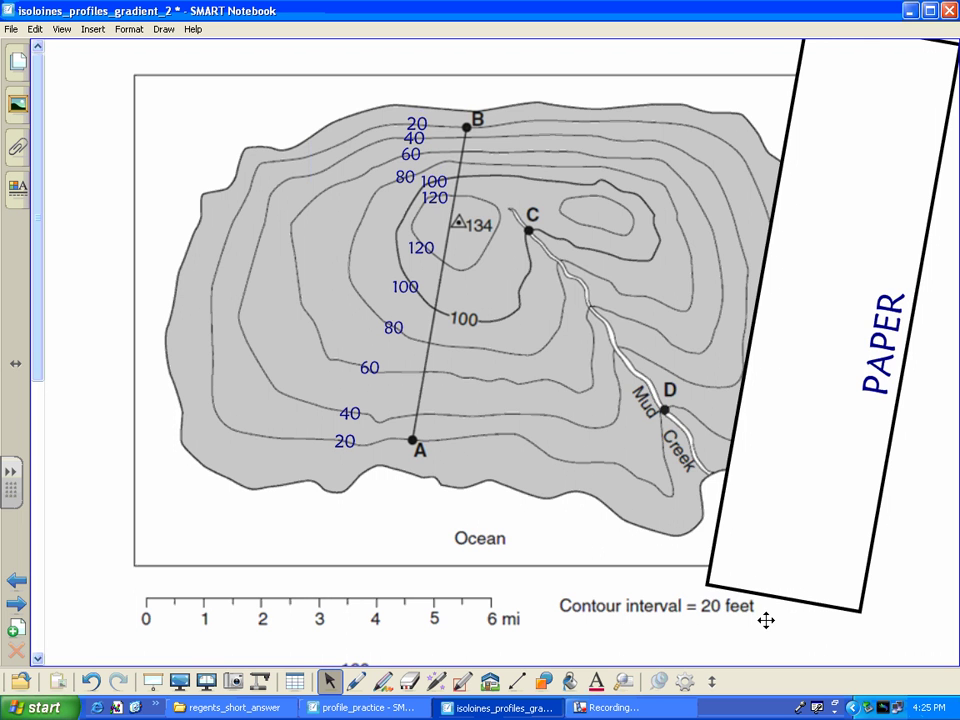
# Lay the paper strip along line AB and mark its endpoints on the edge as "A 20" and "B 20".
pyautogui.moveTo(765, 462); pyautogui.dragTo(453, 451)
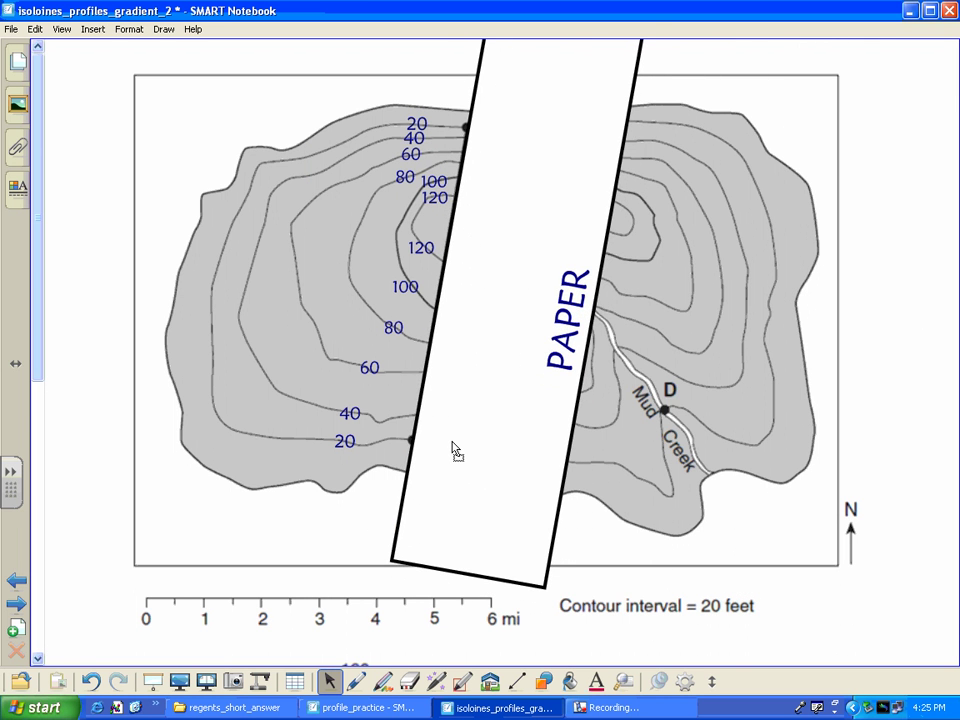
pyautogui.press('p')
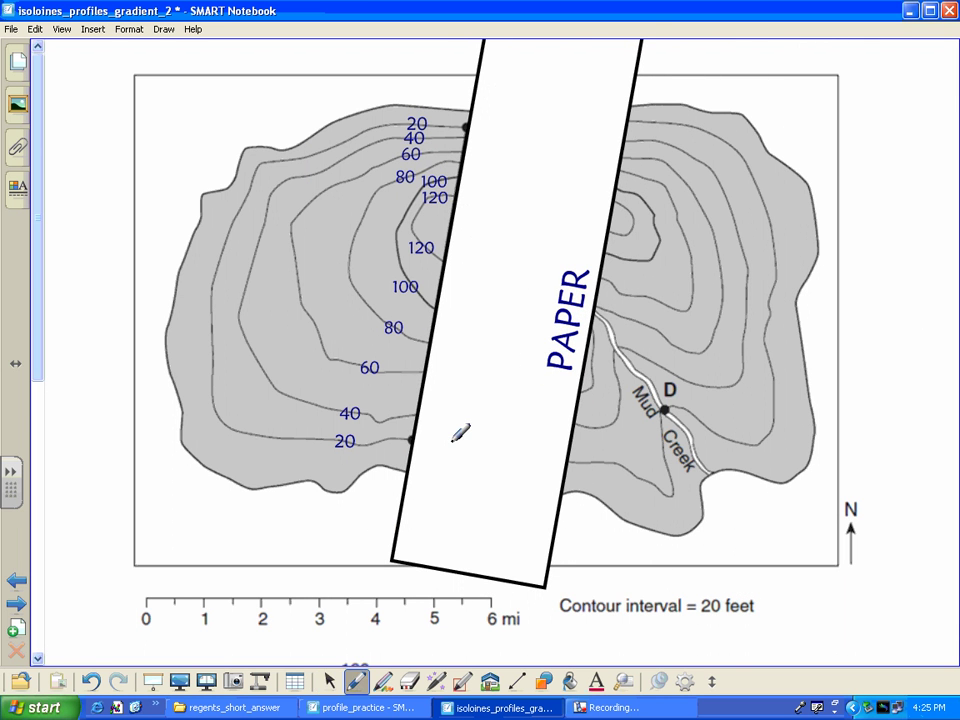
pyautogui.moveTo(412, 439); pyautogui.dragTo(487, 469)
pyautogui.moveTo(497, 456)
pyautogui.mouseDown()
pyautogui.moveTo(490, 465)
pyautogui.moveTo(497, 456)
pyautogui.mouseUp()
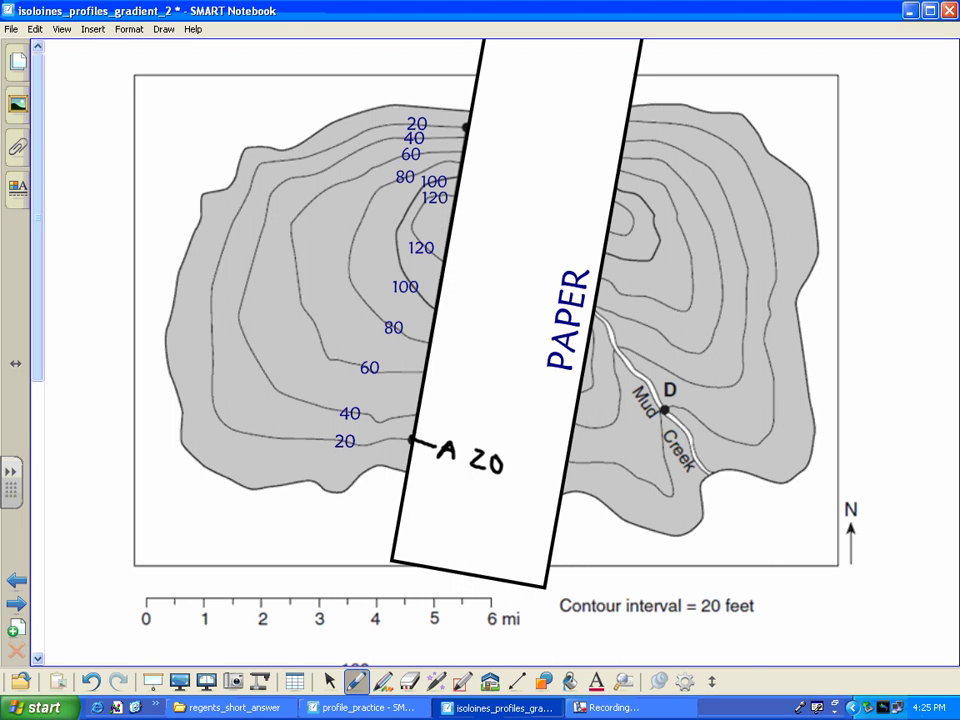
pyautogui.moveTo(465, 127)
pyautogui.mouseDown()
pyautogui.moveTo(558, 139)
pyautogui.moveTo(563, 124)
pyautogui.mouseUp()
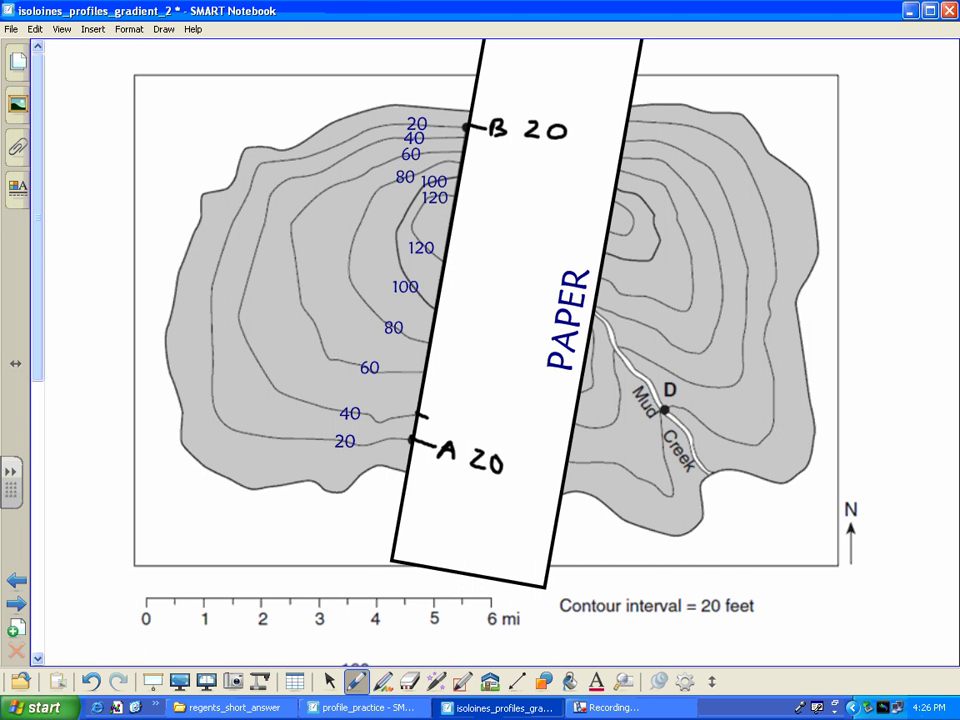
# Label the contour crossings north of A on the strip's edge as 40, 60, 80, 100 and 120.
pyautogui.moveTo(418, 408)
pyautogui.mouseDown()
pyautogui.moveTo(426, 418)
pyautogui.moveTo(446, 408)
pyautogui.moveTo(440, 427)
pyautogui.moveTo(450, 411)
pyautogui.moveTo(438, 376)
pyautogui.moveTo(444, 388)
pyautogui.moveTo(456, 375)
pyautogui.moveTo(440, 346)
pyautogui.moveTo(449, 340)
pyautogui.mouseUp()
pyautogui.moveTo(462, 339)
pyautogui.mouseDown()
pyautogui.moveTo(450, 312)
pyautogui.moveTo(450, 323)
pyautogui.mouseUp()
pyautogui.moveTo(464, 311)
pyautogui.mouseDown()
pyautogui.moveTo(458, 320)
pyautogui.moveTo(464, 311)
pyautogui.mouseUp()
pyautogui.moveTo(476, 311)
pyautogui.mouseDown()
pyautogui.moveTo(470, 320)
pyautogui.moveTo(477, 311)
pyautogui.mouseUp()
pyautogui.moveTo(445, 260); pyautogui.dragTo(455, 261)
pyautogui.moveTo(459, 260)
pyautogui.mouseDown()
pyautogui.moveTo(457, 279)
pyautogui.moveTo(480, 279)
pyautogui.mouseUp()
pyautogui.moveTo(489, 270)
pyautogui.mouseDown()
pyautogui.moveTo(484, 277)
pyautogui.moveTo(491, 269)
pyautogui.mouseUp()
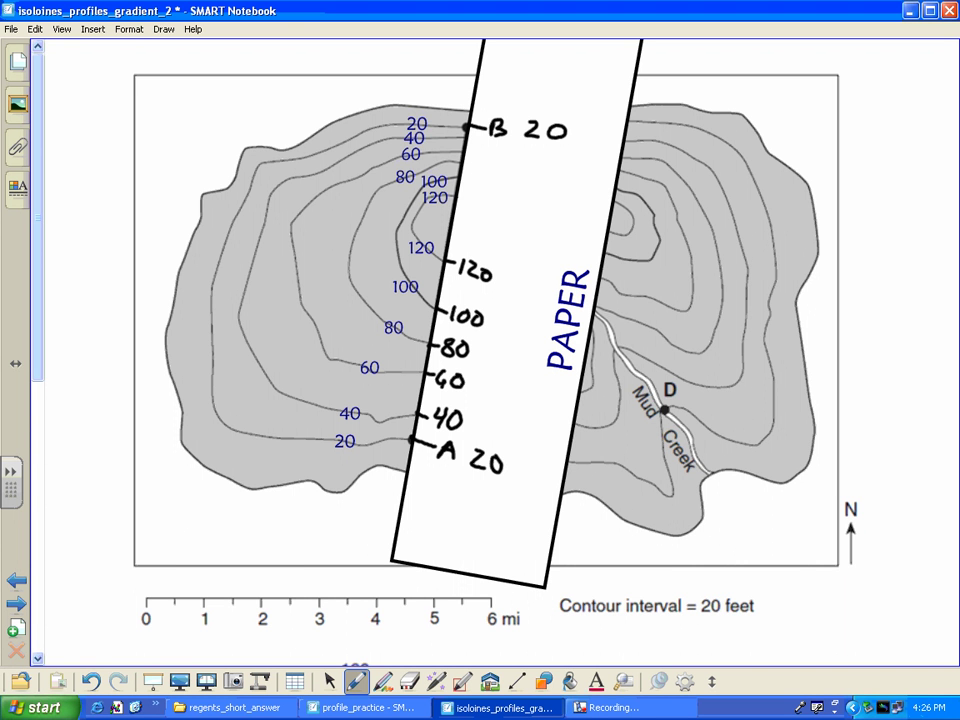
# Mark the second 120 crossing, trace the 120 contour between both marks, and write a circled plus sign between them.
pyautogui.moveTo(455, 198); pyautogui.dragTo(497, 212)
pyautogui.moveTo(505, 201)
pyautogui.mouseDown()
pyautogui.moveTo(499, 210)
pyautogui.moveTo(508, 204)
pyautogui.moveTo(445, 191)
pyautogui.moveTo(414, 217)
pyautogui.moveTo(430, 252)
pyautogui.moveTo(446, 259)
pyautogui.mouseUp()
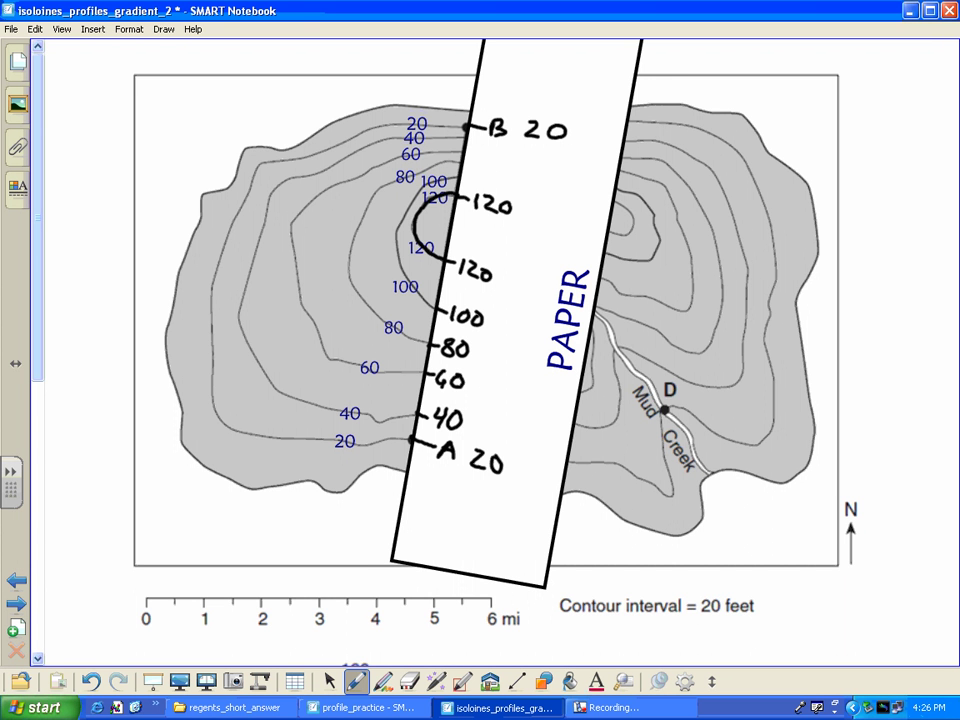
pyautogui.moveTo(480, 228)
pyautogui.mouseDown()
pyautogui.moveTo(486, 247)
pyautogui.moveTo(494, 238)
pyautogui.mouseUp()
pyautogui.moveTo(490, 217)
pyautogui.mouseDown()
pyautogui.moveTo(471, 244)
pyautogui.moveTo(507, 227)
pyautogui.moveTo(480, 218)
pyautogui.mouseUp()
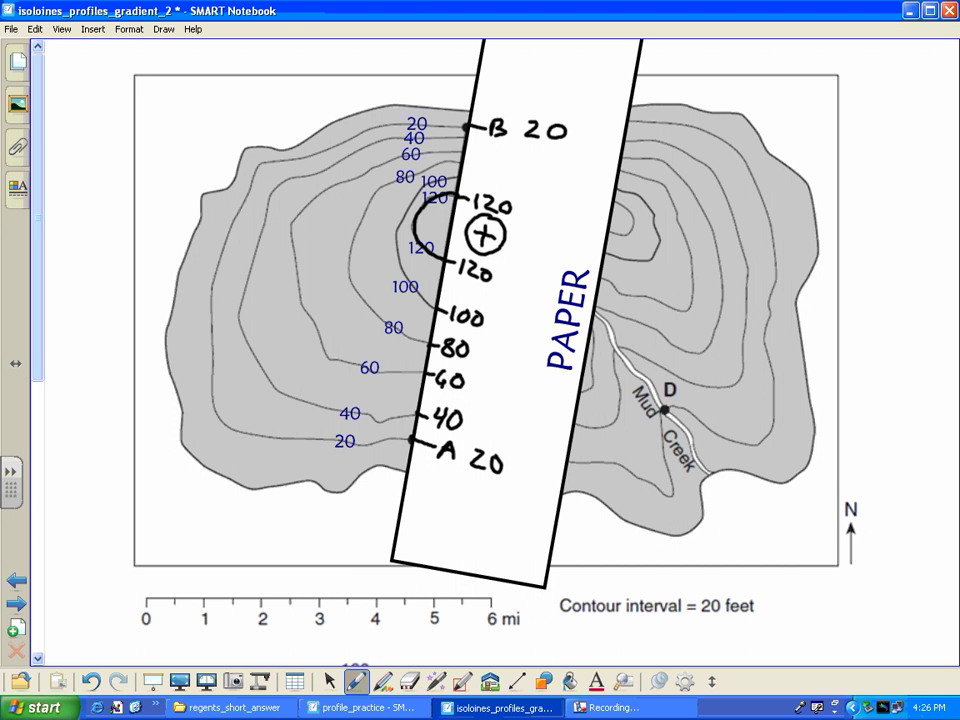
# Label the remaining crossings toward B on the strip's edge as 100, 80, 60 and 40.
pyautogui.moveTo(469, 184); pyautogui.dragTo(477, 183)
pyautogui.moveTo(480, 175)
pyautogui.mouseDown()
pyautogui.moveTo(481, 190)
pyautogui.moveTo(505, 177)
pyautogui.moveTo(492, 158)
pyautogui.mouseUp()
pyautogui.moveTo(506, 156); pyautogui.dragTo(505, 158)
pyautogui.moveTo(466, 164)
pyautogui.mouseDown()
pyautogui.moveTo(478, 163)
pyautogui.moveTo(474, 150)
pyautogui.moveTo(501, 148)
pyautogui.moveTo(474, 137)
pyautogui.moveTo(496, 134)
pyautogui.mouseUp()
pyautogui.click(329, 680)
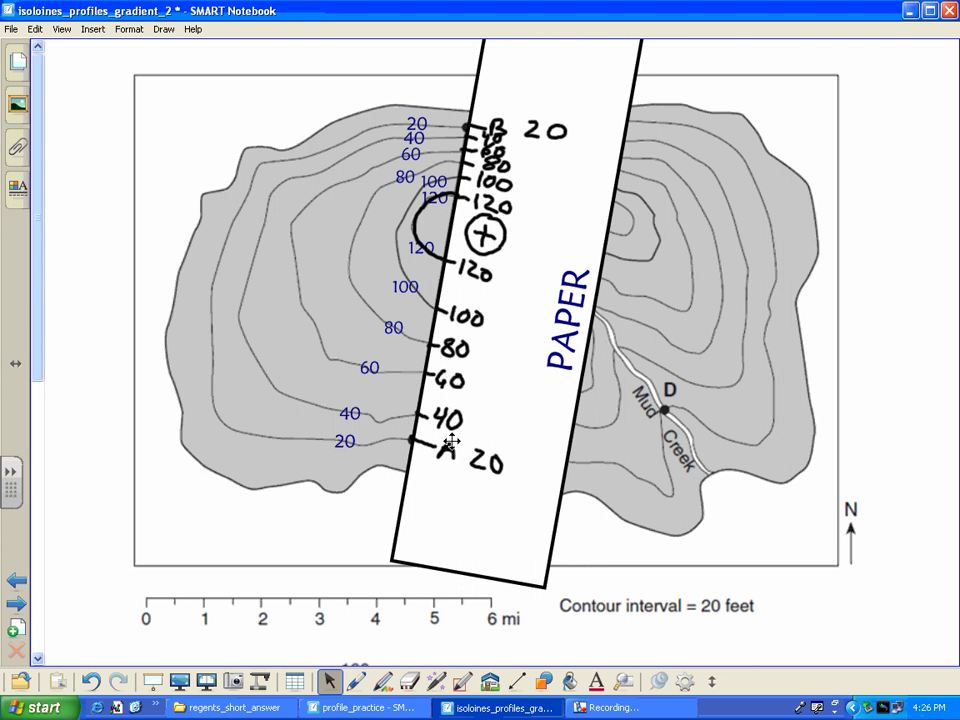
# Go to the next page and rotate its marked paper strip to horizontal, with the marks along the upper edge.
pyautogui.moveTo(374, 428); pyautogui.dragTo(418, 414)
pyautogui.moveTo(392, 367); pyautogui.dragTo(432, 344)
pyautogui.click(19, 606)
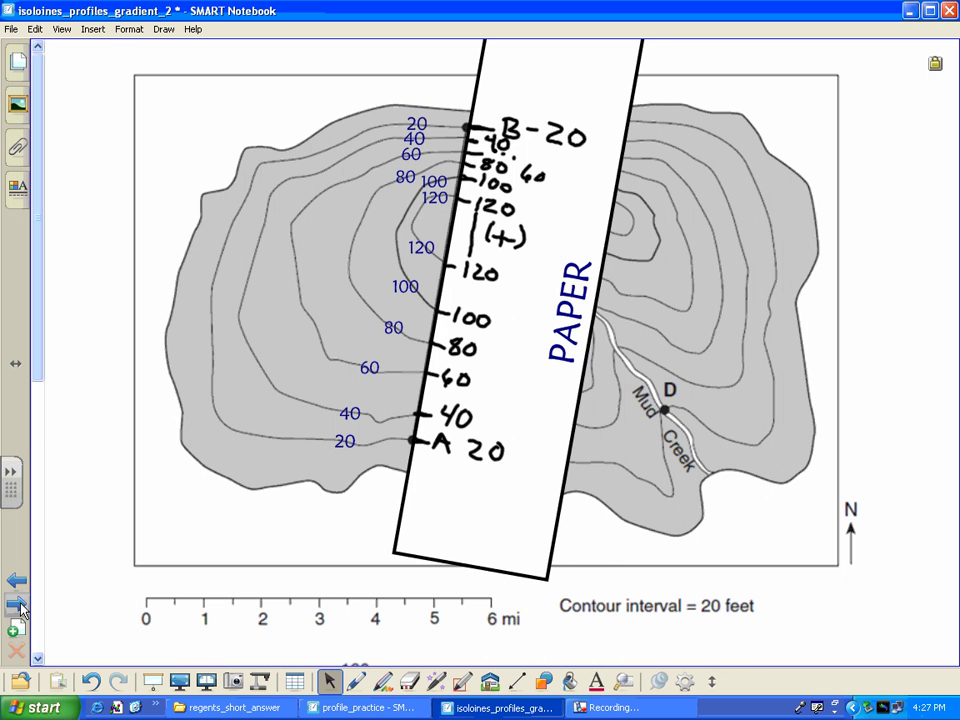
pyautogui.moveTo(510, 386); pyautogui.dragTo(489, 450)
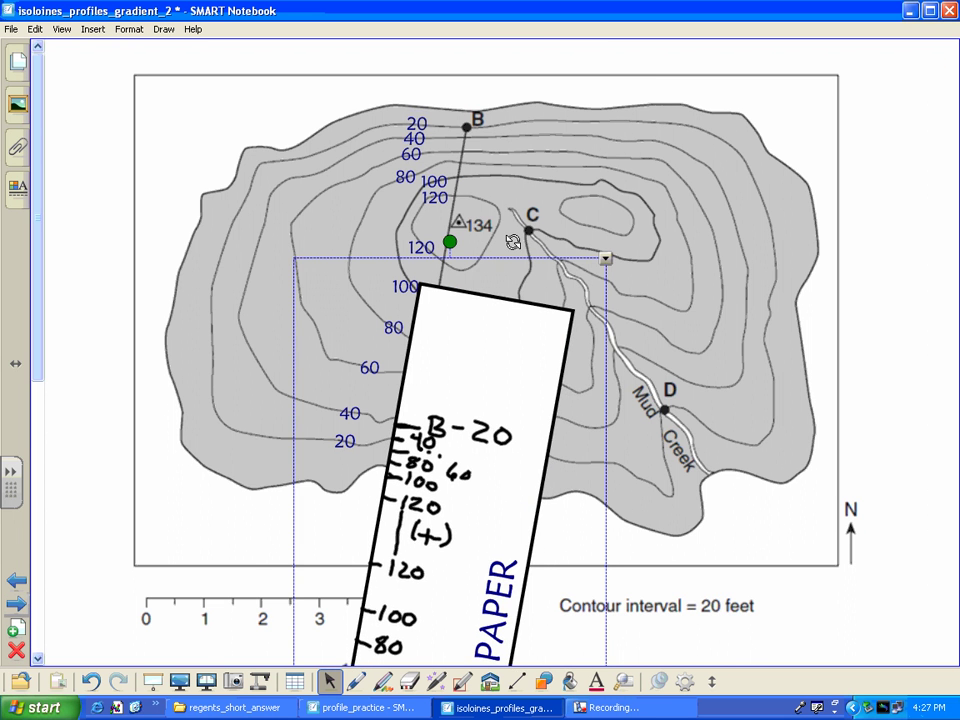
pyautogui.moveTo(513, 242); pyautogui.dragTo(769, 540)
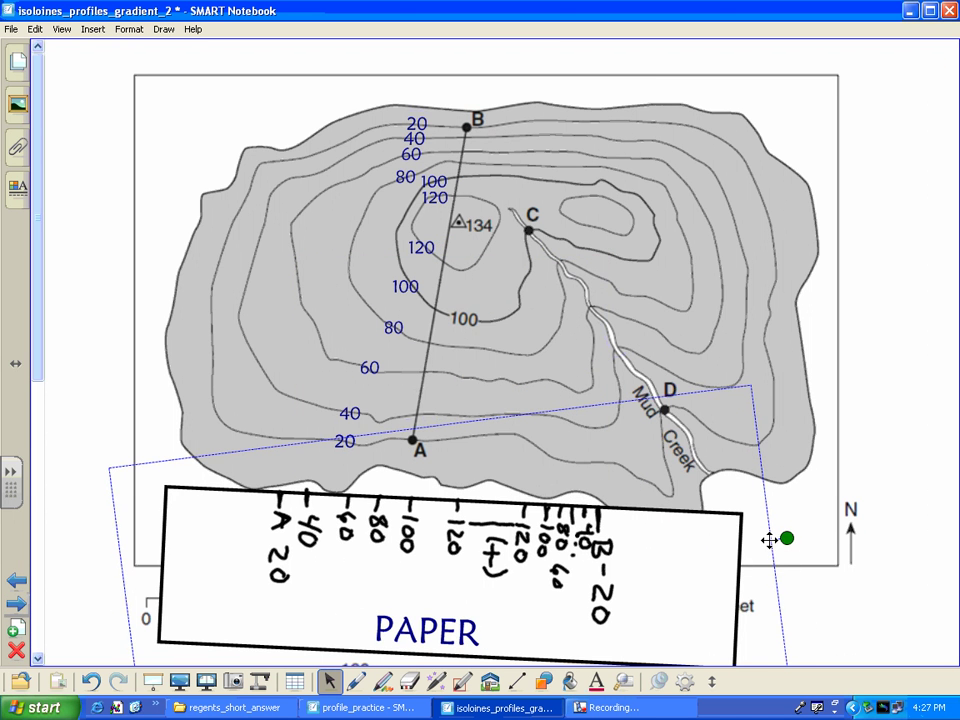
pyautogui.scroll(-5, 769, 540)
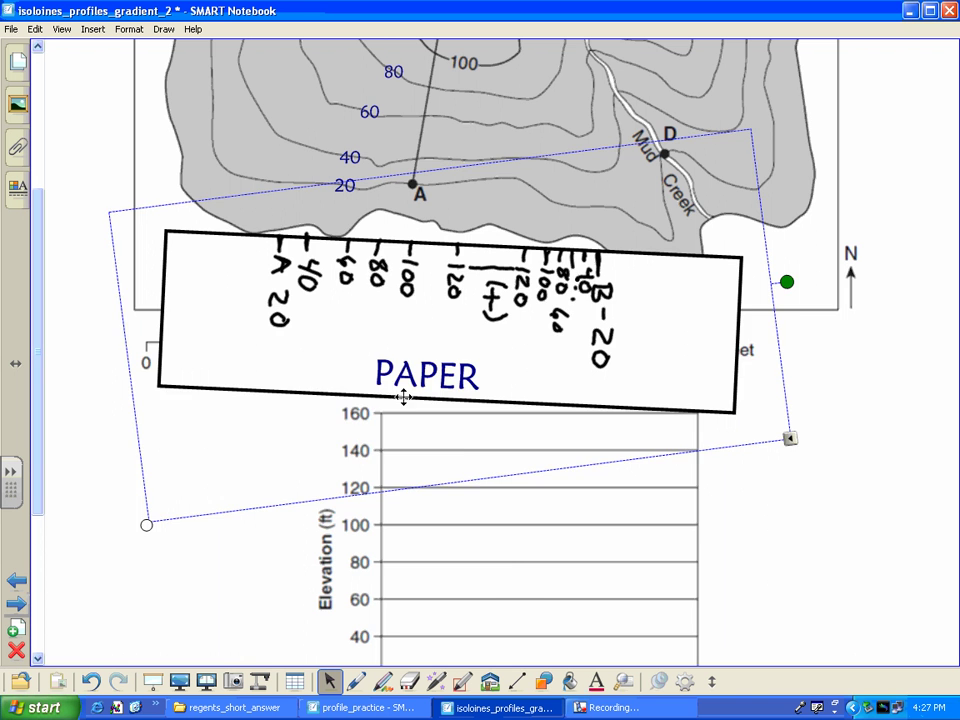
pyautogui.moveTo(842, 349); pyautogui.dragTo(841, 338)
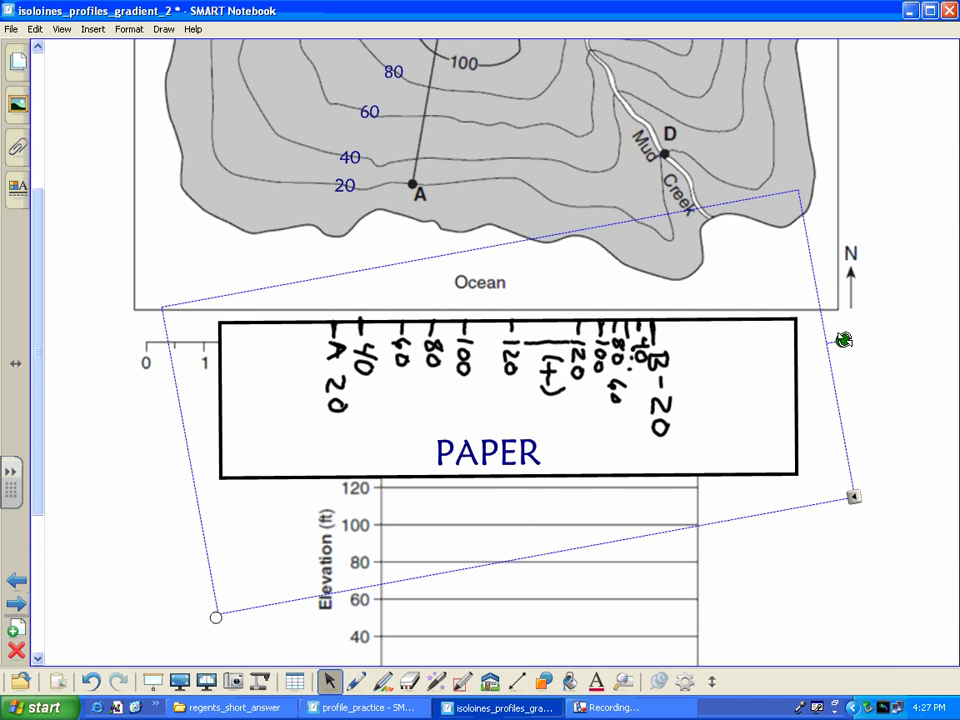
# Move the paper strip below the elevation grid, aligning its A and B marks with the grid's A and B.
pyautogui.moveTo(530, 375); pyautogui.dragTo(553, 535)
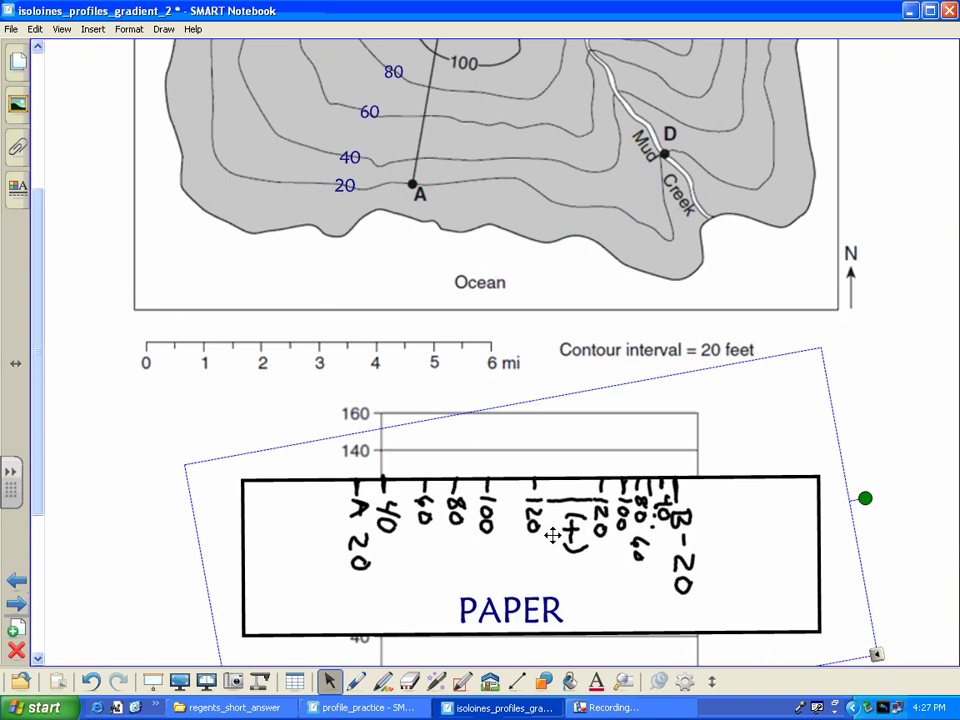
pyautogui.moveTo(38, 500); pyautogui.dragTo(38, 575)
pyautogui.scroll(-2, 57, 576)
pyautogui.moveTo(492, 375); pyautogui.dragTo(484, 583)
pyautogui.scroll(-5, 485, 594)
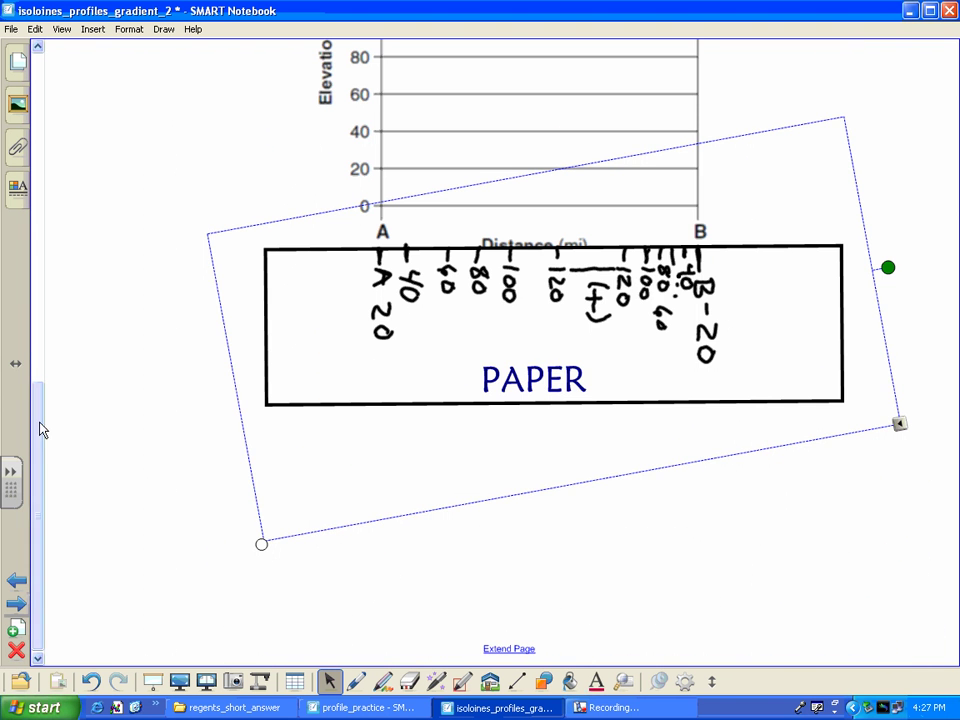
pyautogui.scroll(3, 39, 405)
# Slide the aligned paper strip up until its marked edge lies just below the grid's 20 ft line.
pyautogui.moveTo(472, 474); pyautogui.dragTo(455, 502)
pyautogui.moveTo(401, 314); pyautogui.dragTo(373, 423)
pyautogui.moveTo(686, 297); pyautogui.dragTo(735, 495)
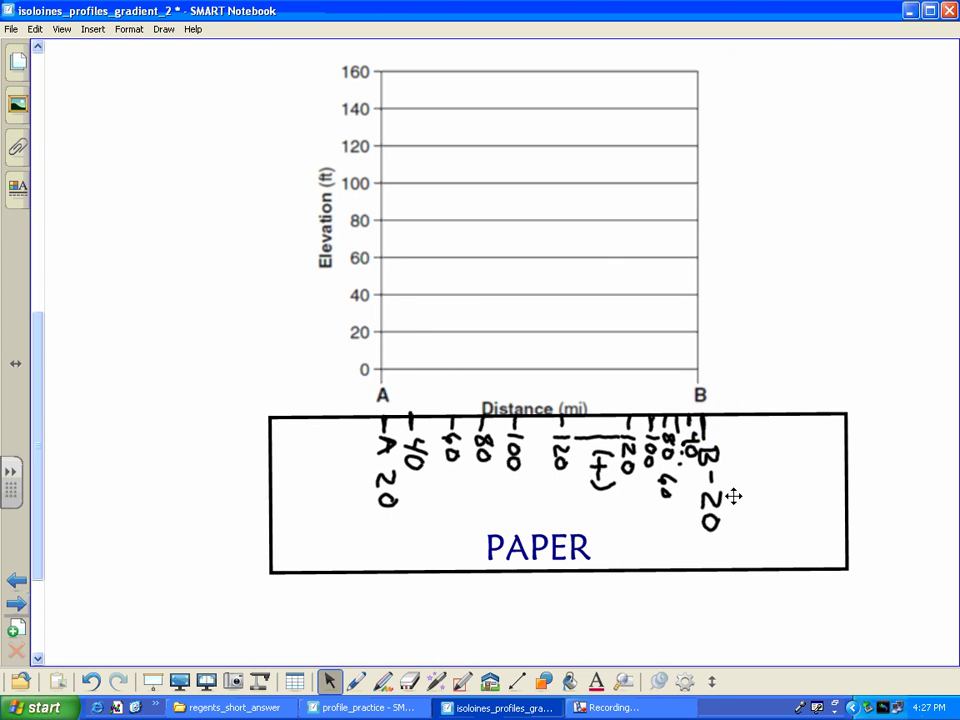
pyautogui.moveTo(519, 429); pyautogui.dragTo(519, 424)
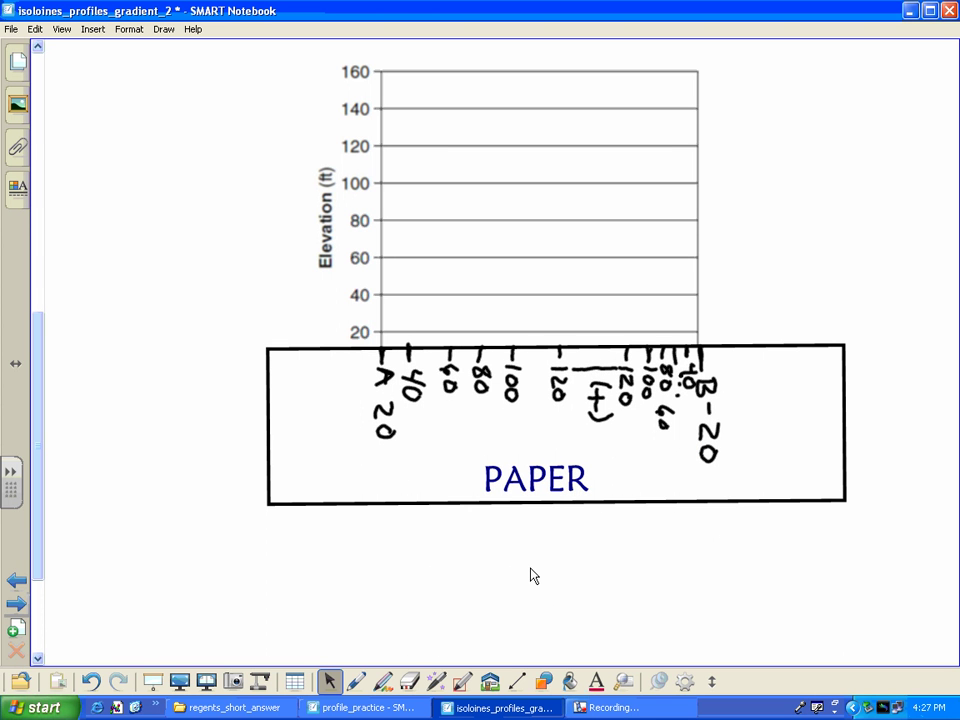
# Draw red X marks on the 20 ft line at both ends of the grid and label them A and B.
pyautogui.press('p')
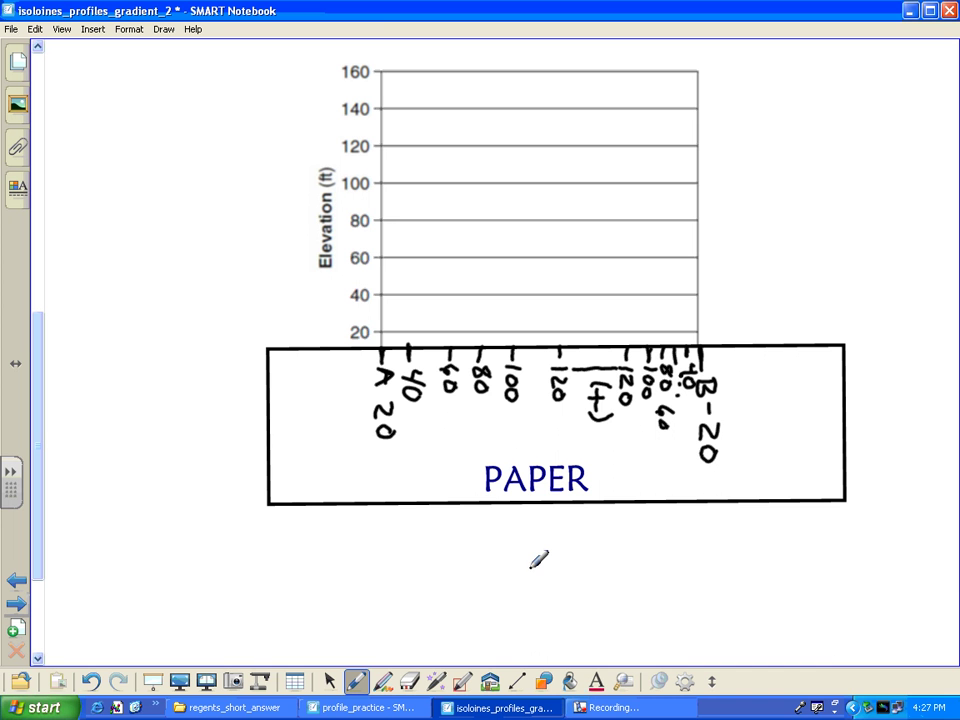
pyautogui.moveTo(388, 324)
pyautogui.mouseDown()
pyautogui.moveTo(374, 338)
pyautogui.moveTo(389, 338)
pyautogui.moveTo(340, 328)
pyautogui.moveTo(355, 339)
pyautogui.moveTo(354, 331)
pyautogui.mouseUp()
pyautogui.moveTo(706, 323)
pyautogui.mouseDown()
pyautogui.moveTo(694, 338)
pyautogui.moveTo(690, 327)
pyautogui.mouseUp()
pyautogui.moveTo(722, 320); pyautogui.dragTo(723, 342)
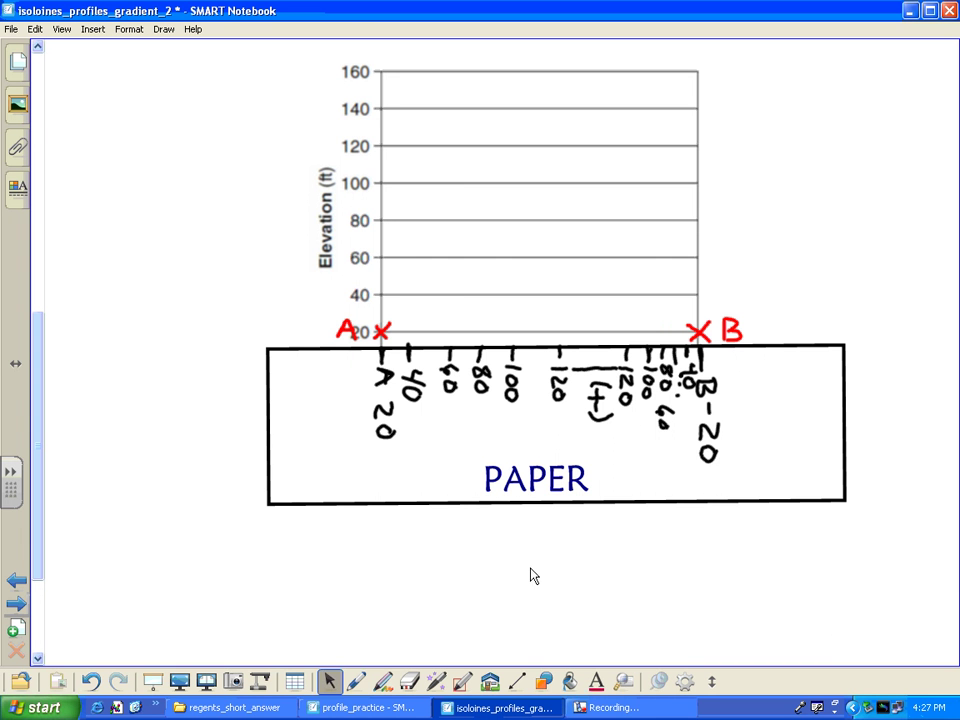
# Slide the paper strip up until its marked edge lies just below the grid's 40 ft line.
pyautogui.click(466, 380)
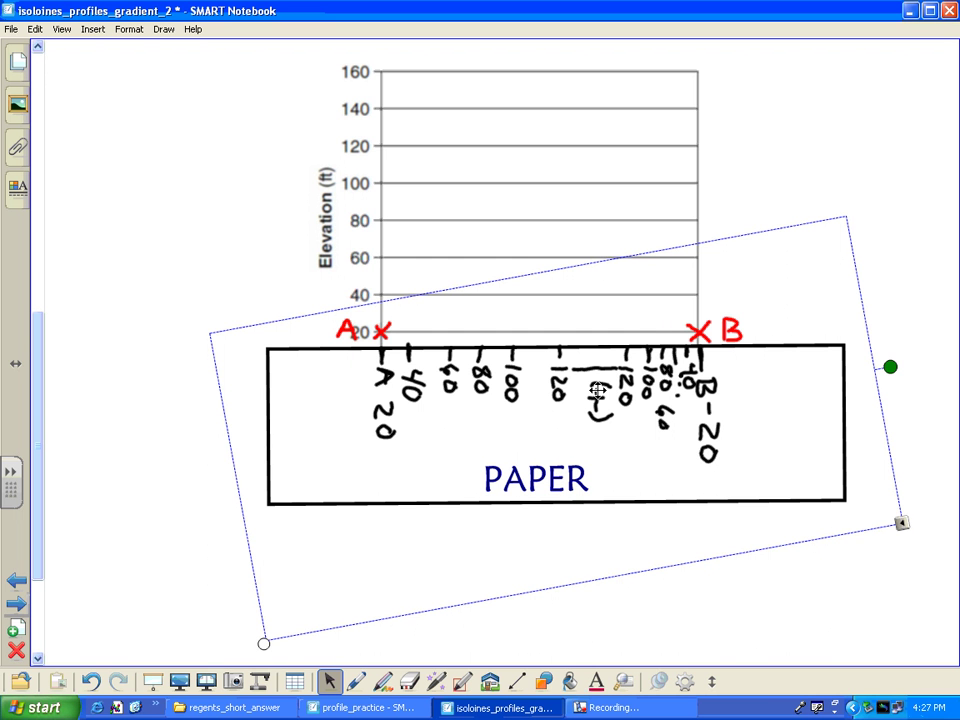
pyautogui.click(684, 610)
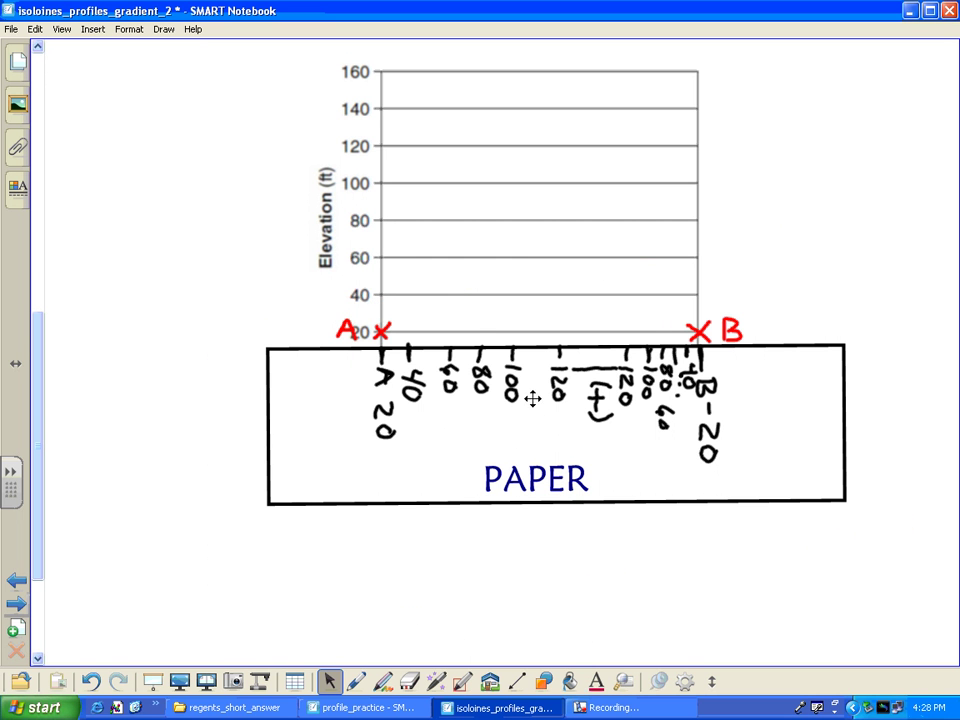
pyautogui.moveTo(533, 398); pyautogui.dragTo(533, 367)
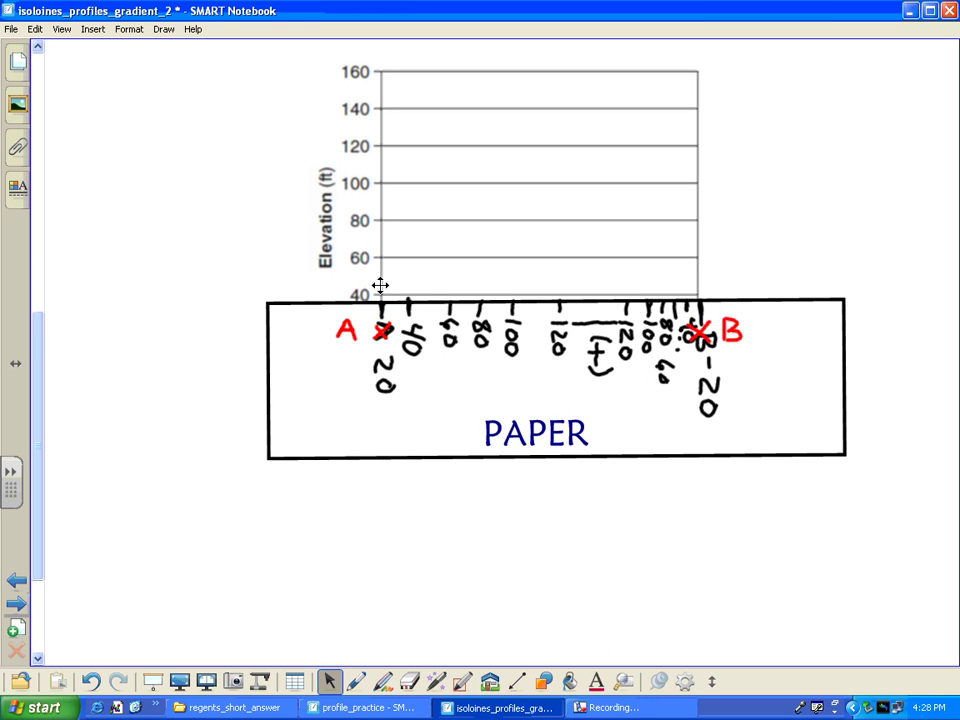
pyautogui.moveTo(363, 284); pyautogui.dragTo(707, 293)
pyautogui.click(414, 340)
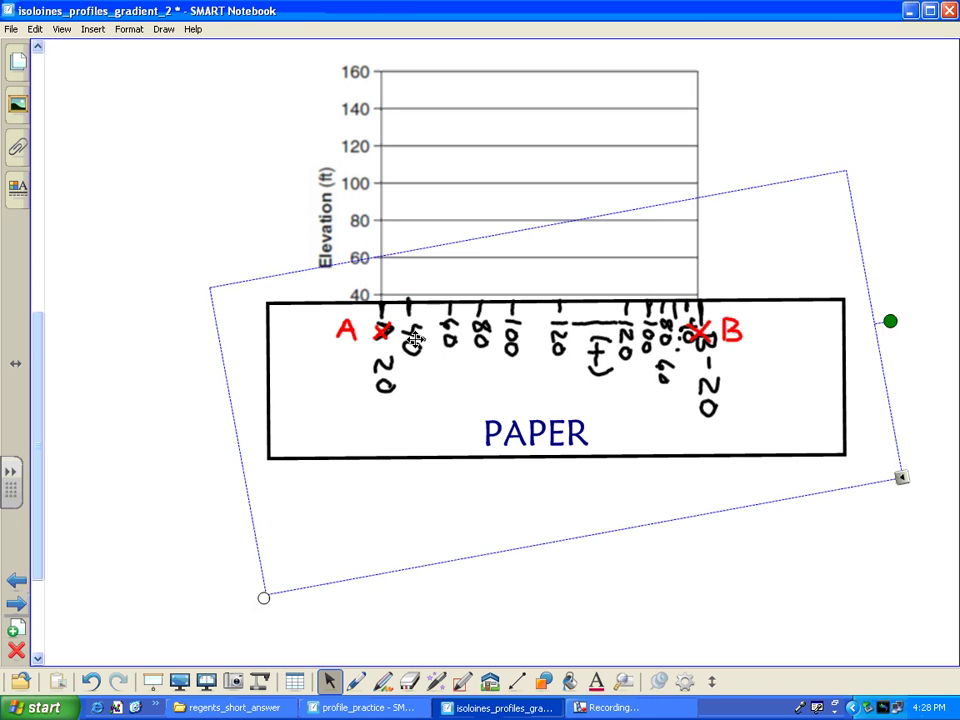
# Draw red X marks on the 40 ft line above both of the strip's 40 marks.
pyautogui.press('p')
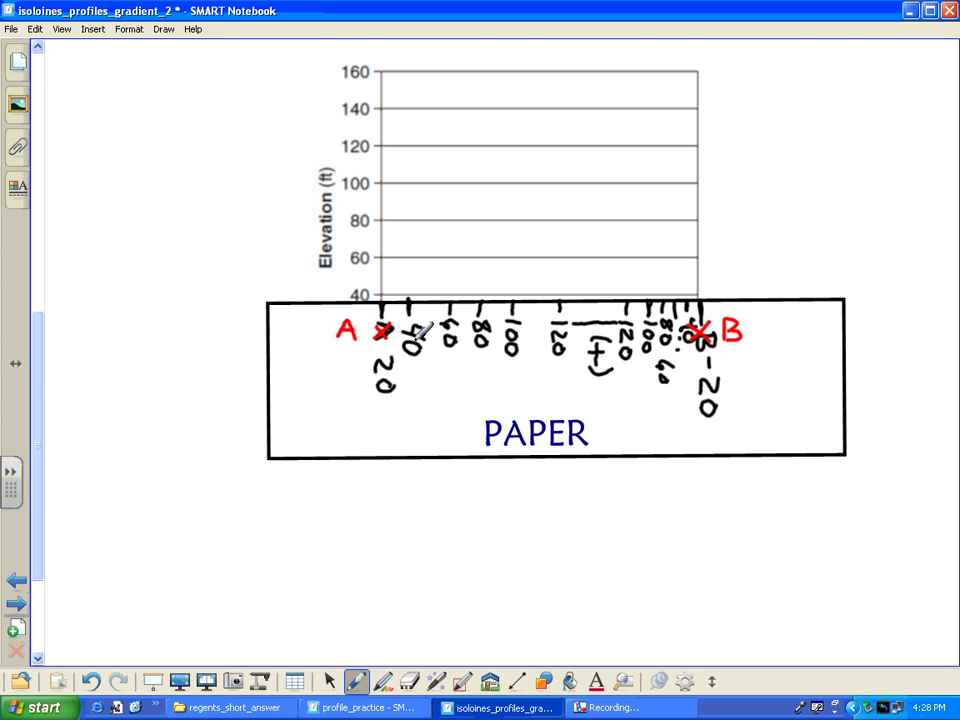
pyautogui.moveTo(416, 286)
pyautogui.mouseDown()
pyautogui.moveTo(404, 303)
pyautogui.moveTo(412, 302)
pyautogui.mouseUp()
pyautogui.moveTo(694, 286)
pyautogui.mouseDown()
pyautogui.moveTo(686, 305)
pyautogui.moveTo(687, 295)
pyautogui.moveTo(697, 306)
pyautogui.mouseUp()
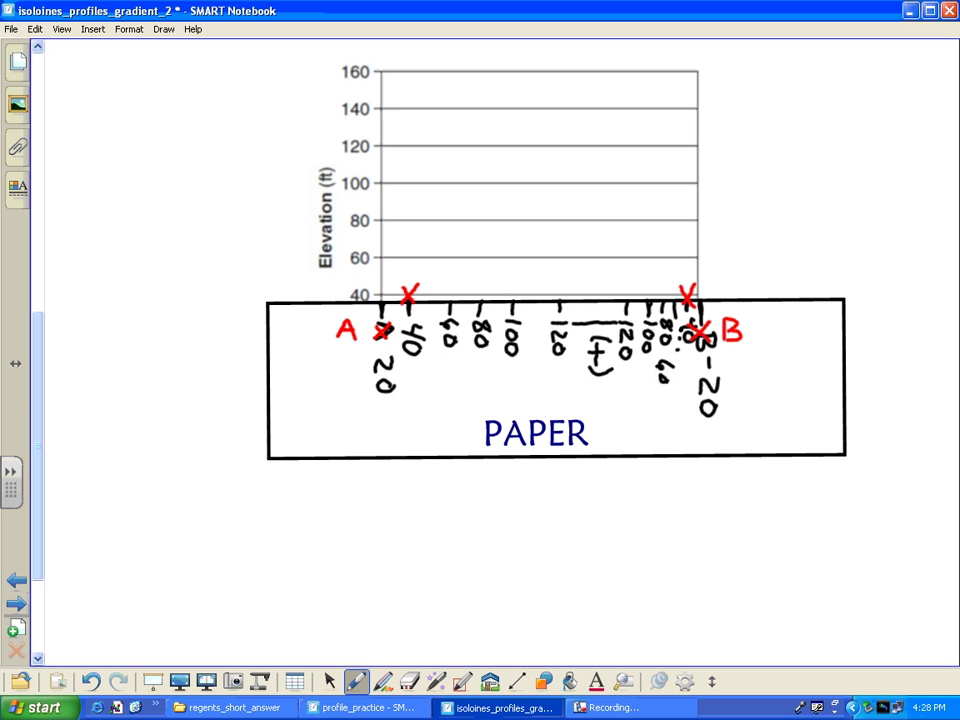
# Slide the paper strip up until its marked edge lies just below the grid's 60 ft line.
pyautogui.click(329, 681)
pyautogui.moveTo(497, 374)
pyautogui.mouseDown()
pyautogui.moveTo(500, 340)
pyautogui.moveTo(493, 379)
pyautogui.mouseUp()
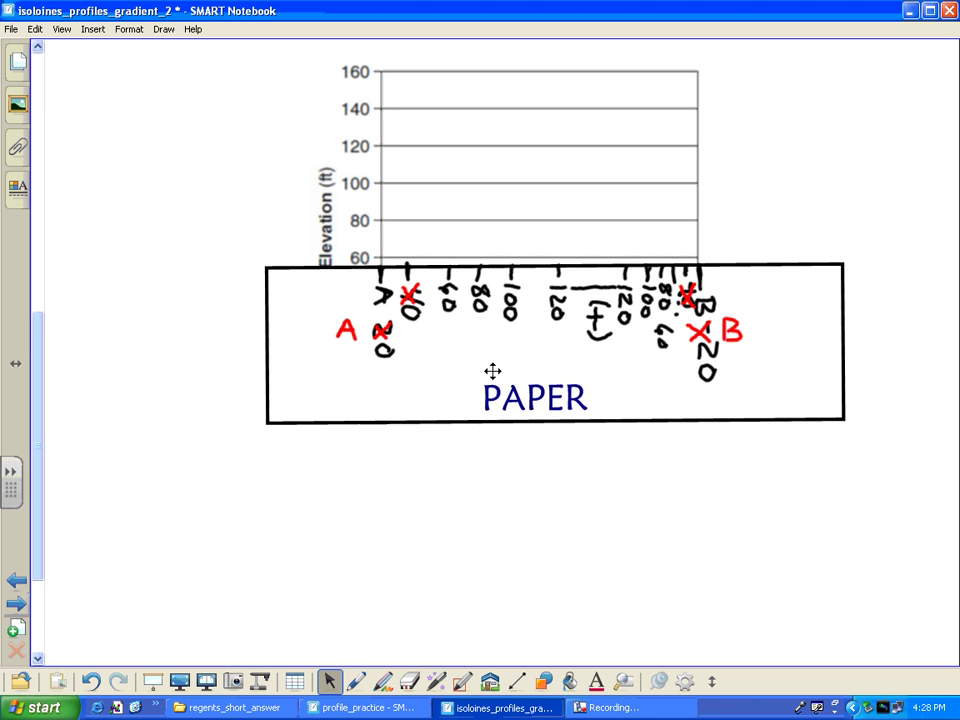
# Draw red X marks on the 60 ft line above both of the strip's 60 marks.
pyautogui.moveTo(455, 245)
pyautogui.mouseDown()
pyautogui.moveTo(444, 261)
pyautogui.moveTo(459, 262)
pyautogui.mouseUp()
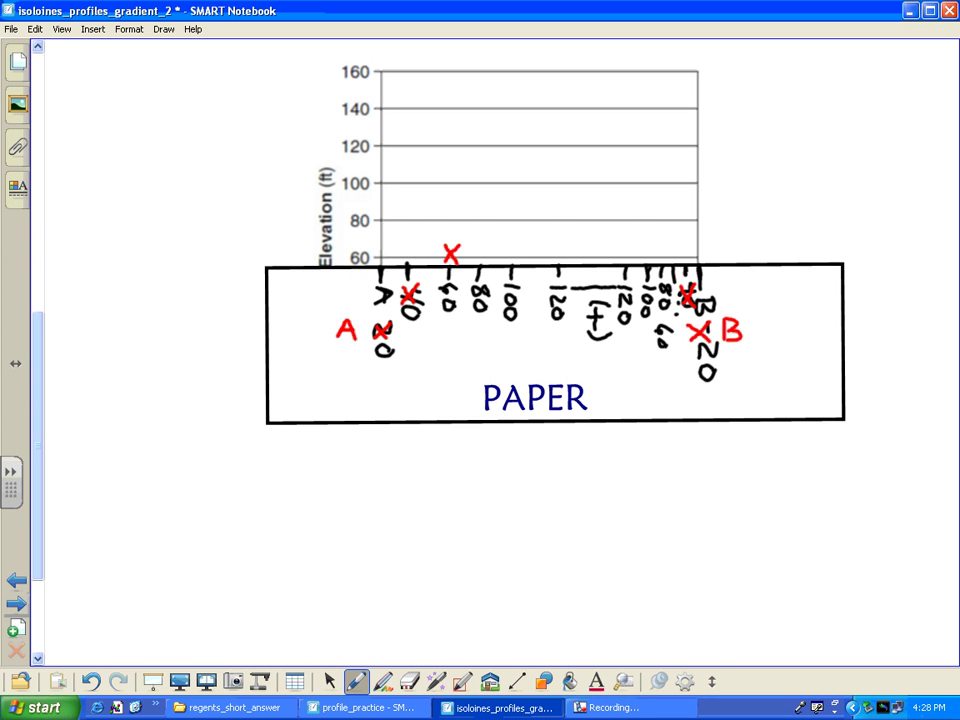
pyautogui.moveTo(681, 245)
pyautogui.mouseDown()
pyautogui.moveTo(668, 267)
pyautogui.moveTo(684, 267)
pyautogui.mouseUp()
# Slide the paper strip up to just below the 80 ft line and draw red X marks above both of its 80 marks.
pyautogui.click(330, 681)
pyautogui.moveTo(521, 338); pyautogui.dragTo(519, 300)
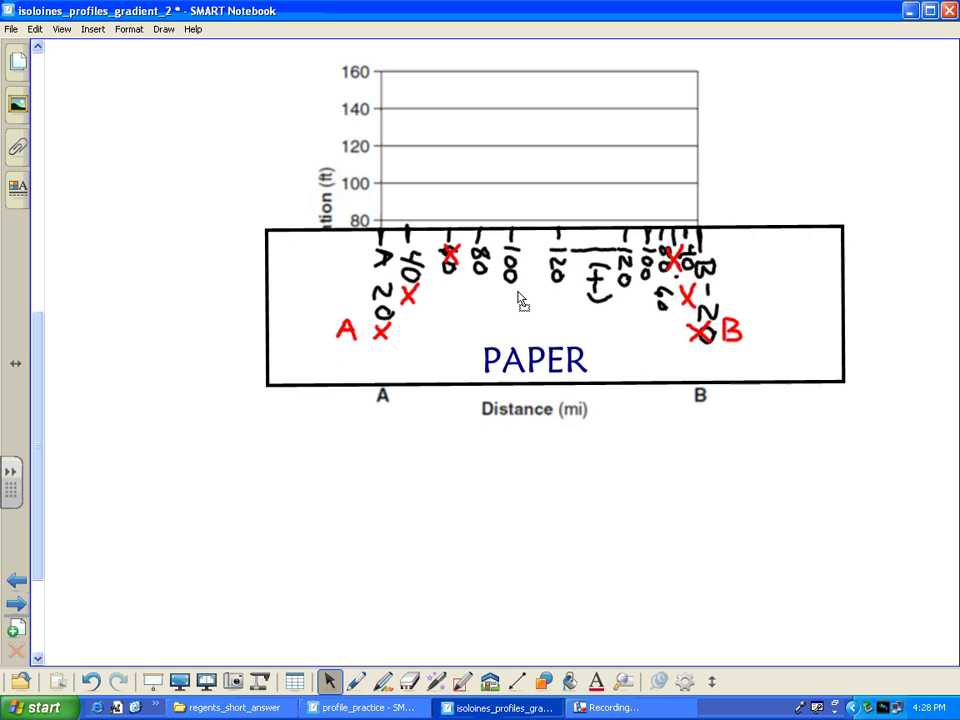
pyautogui.press('p')
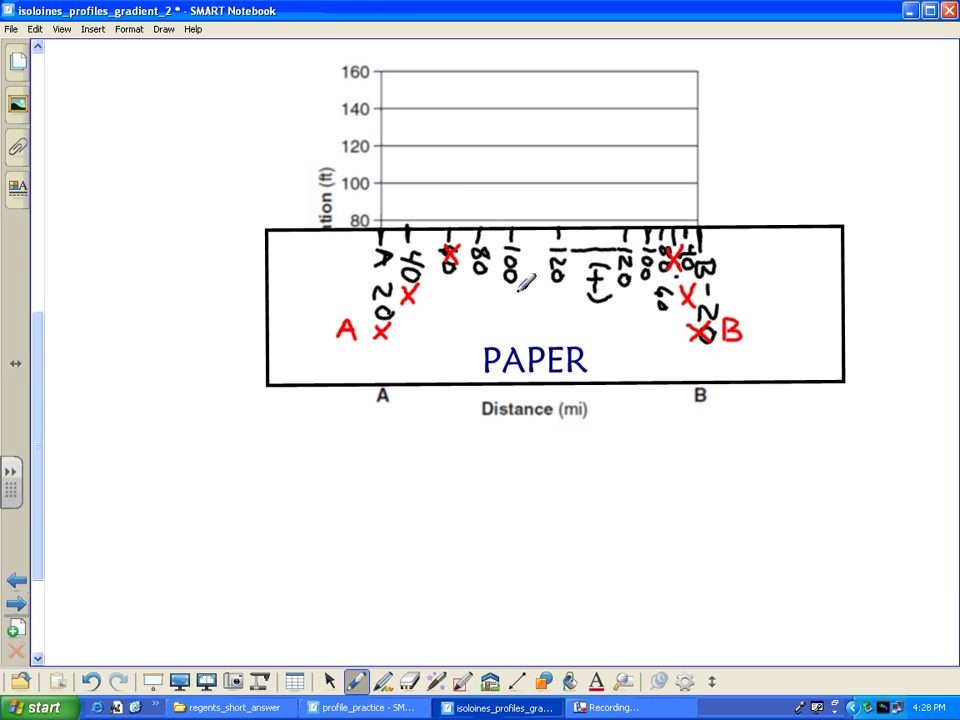
pyautogui.moveTo(492, 207)
pyautogui.mouseDown()
pyautogui.moveTo(477, 228)
pyautogui.moveTo(483, 217)
pyautogui.moveTo(490, 229)
pyautogui.mouseUp()
pyautogui.moveTo(671, 208)
pyautogui.mouseDown()
pyautogui.moveTo(659, 228)
pyautogui.moveTo(673, 228)
pyautogui.mouseUp()
# Slide the paper strip up to just below the 100 ft line and draw red X marks above both of its 100 marks.
pyautogui.press('Escape')
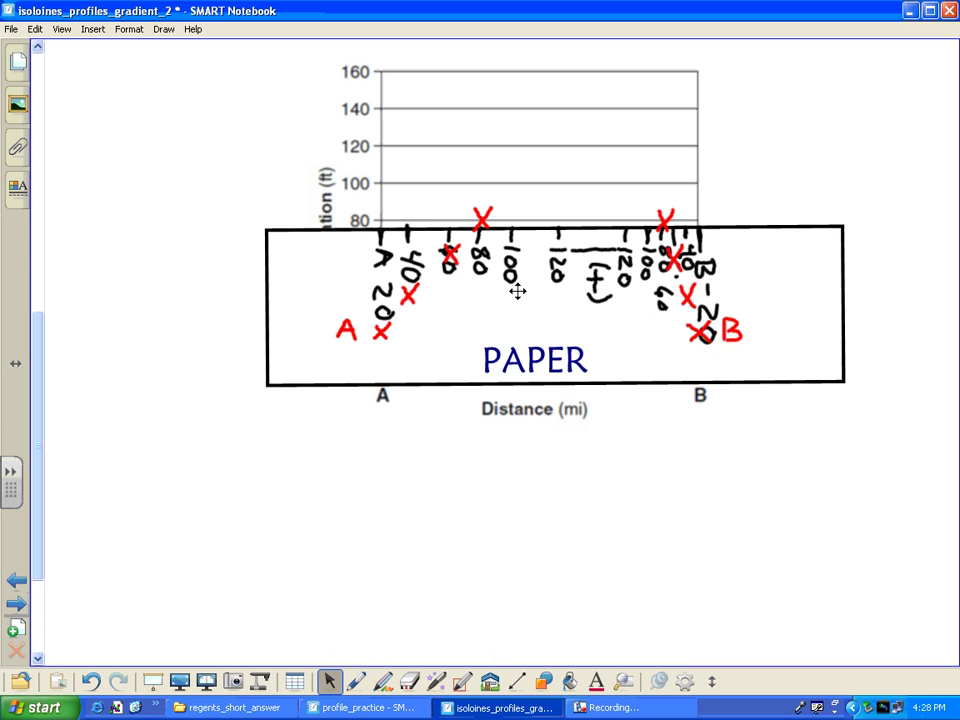
pyautogui.moveTo(517, 293); pyautogui.dragTo(519, 255)
pyautogui.press('p')
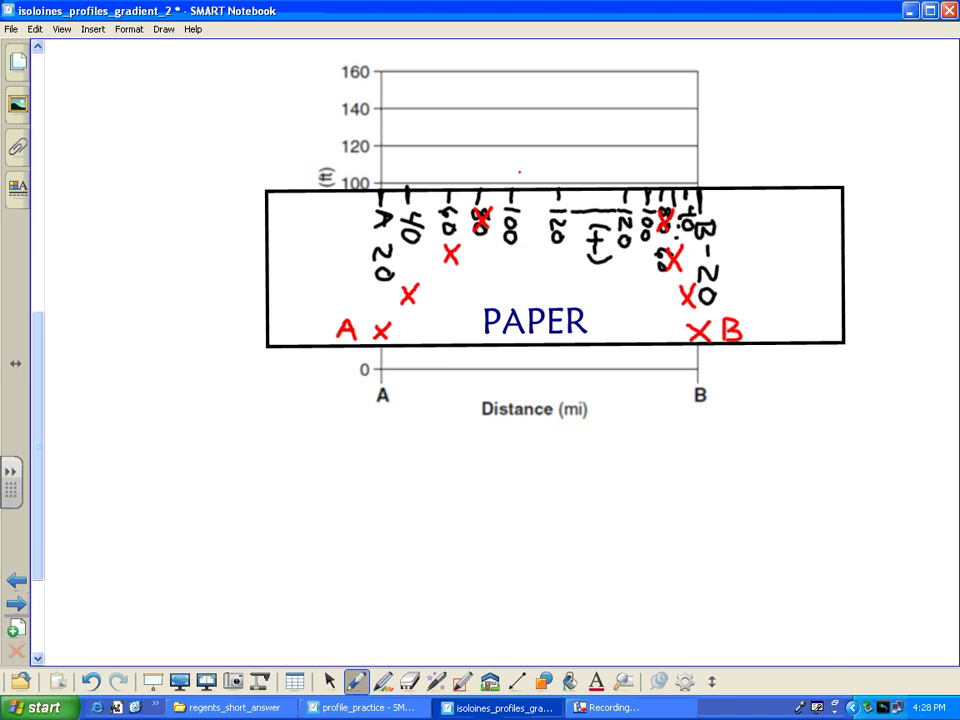
pyautogui.moveTo(519, 172)
pyautogui.mouseDown()
pyautogui.moveTo(507, 191)
pyautogui.moveTo(521, 191)
pyautogui.mouseUp()
pyautogui.moveTo(659, 174)
pyautogui.mouseDown()
pyautogui.moveTo(643, 193)
pyautogui.moveTo(660, 193)
pyautogui.mouseUp()
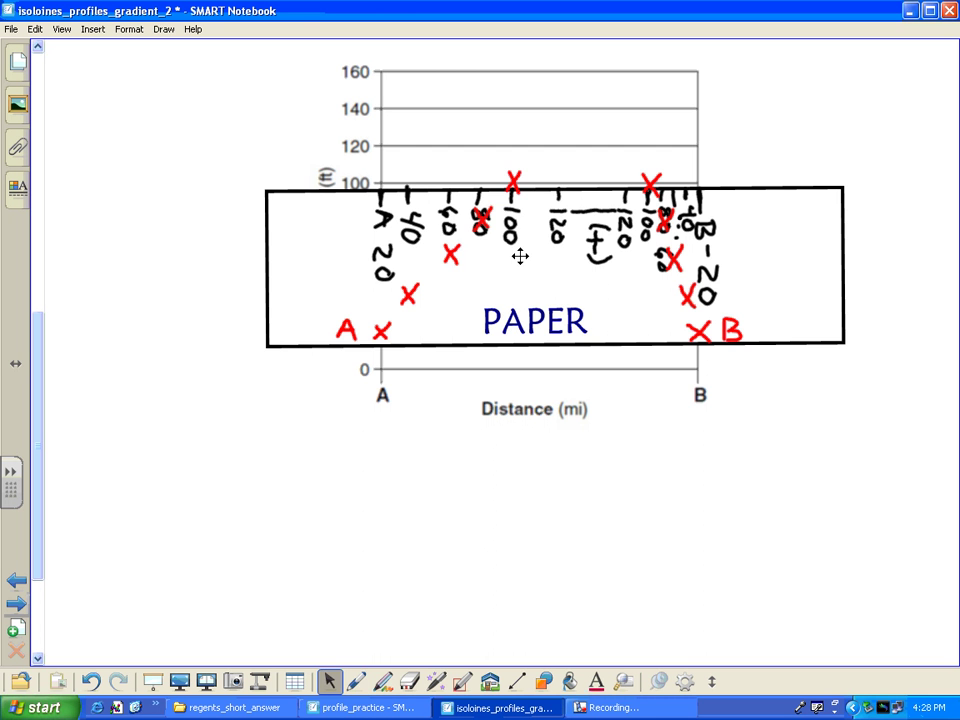
# Slide the paper strip up to just below the 120 ft line and draw red X marks above both of its 120 marks.
pyautogui.moveTo(562, 229); pyautogui.dragTo(565, 200)
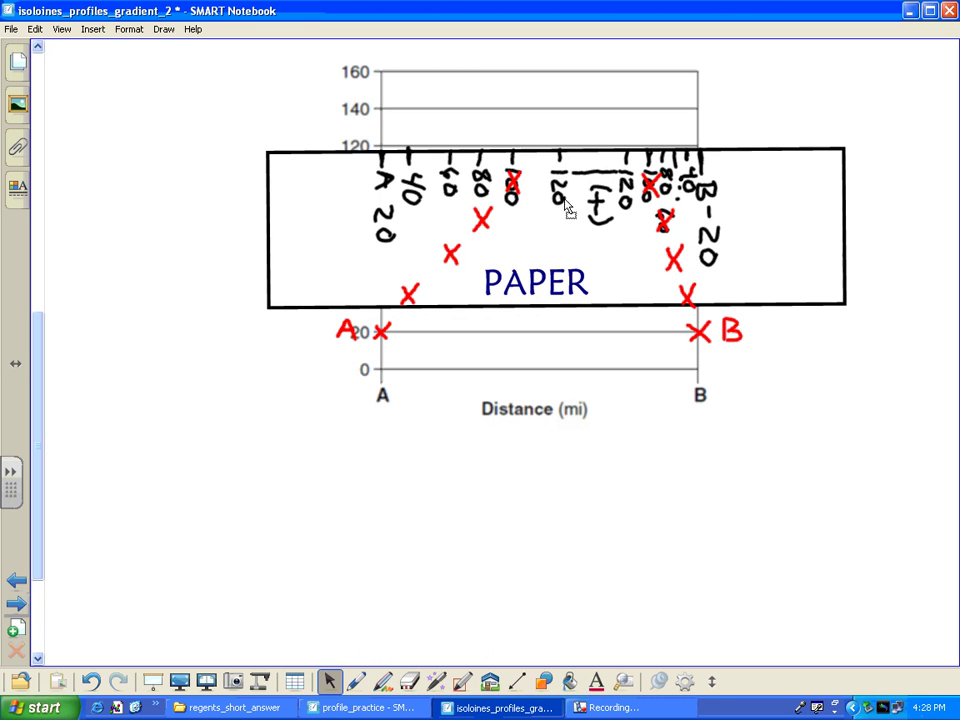
pyautogui.press('p')
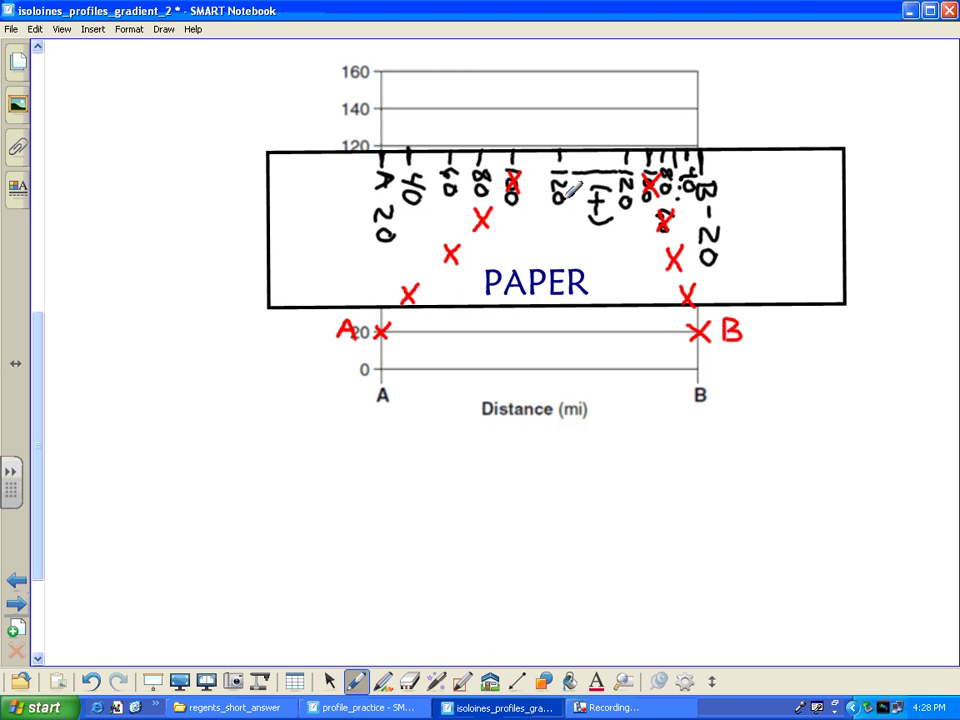
pyautogui.moveTo(567, 134); pyautogui.dragTo(550, 157)
pyautogui.moveTo(549, 135); pyautogui.dragTo(569, 157)
pyautogui.moveTo(636, 137)
pyautogui.mouseDown()
pyautogui.moveTo(621, 159)
pyautogui.moveTo(637, 160)
pyautogui.mouseUp()
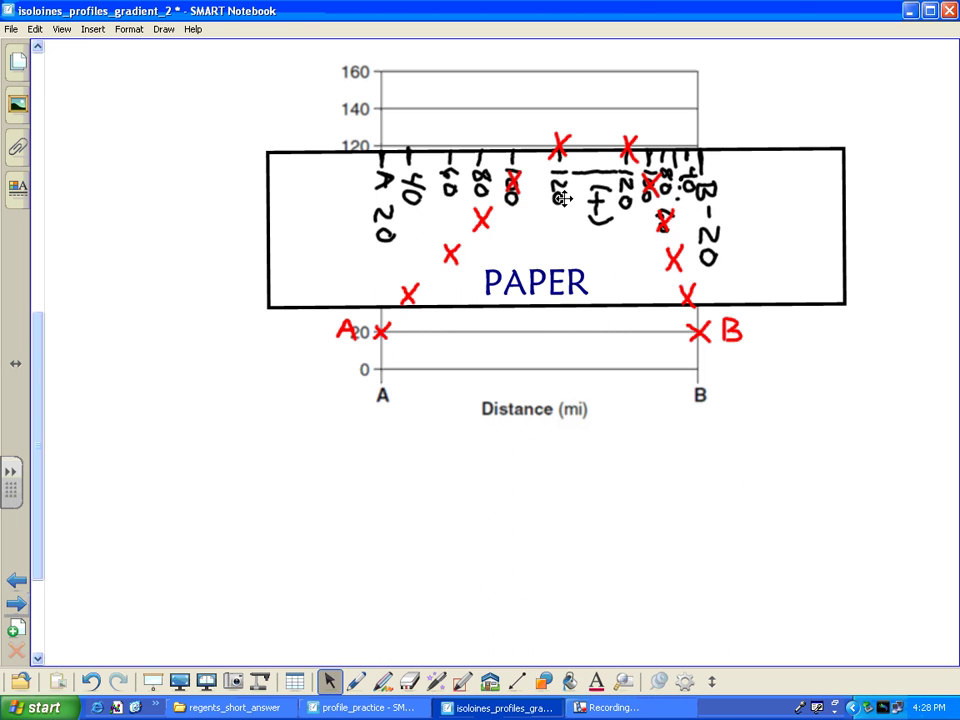
# Move the paper strip below the grid and connect the X marks in blue from A and from B up to the 120 ft marks.
pyautogui.moveTo(516, 292); pyautogui.dragTo(512, 549)
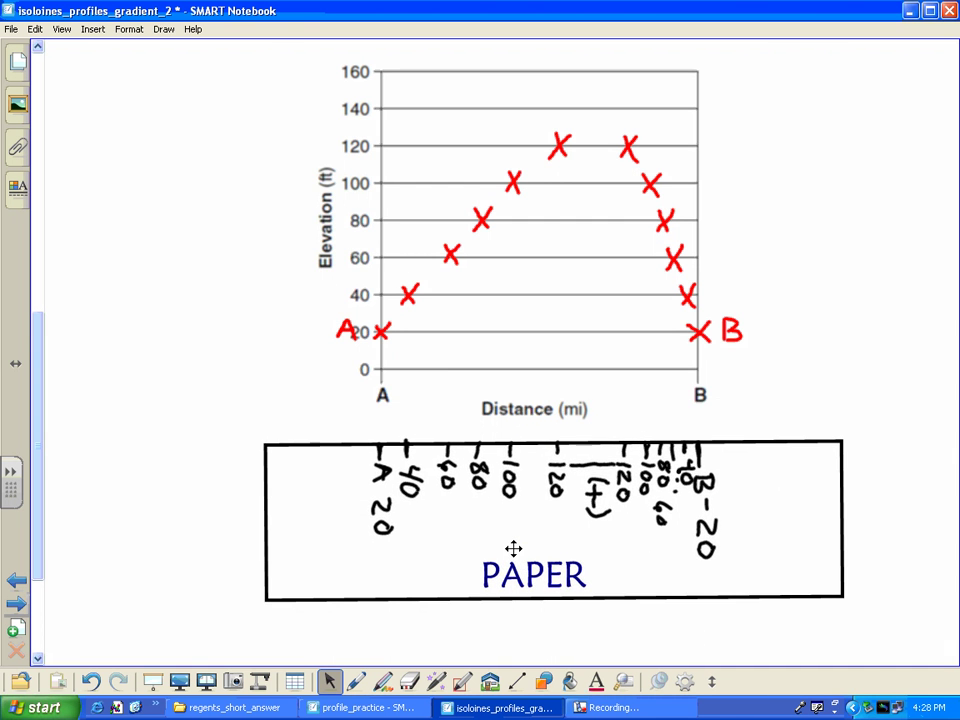
pyautogui.press('p')
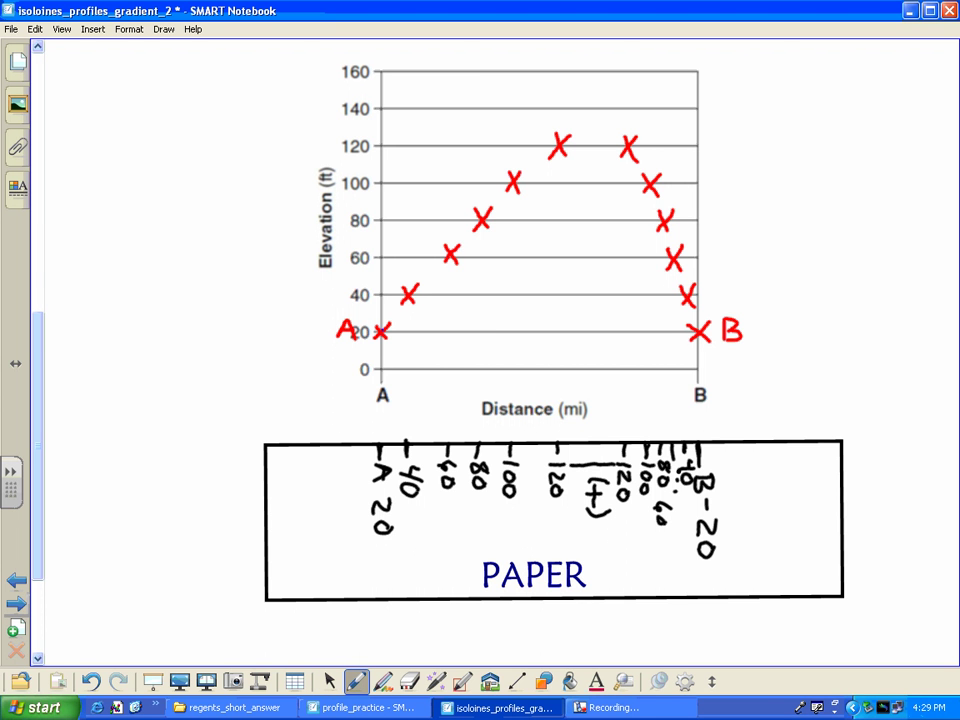
pyautogui.moveTo(380, 332); pyautogui.dragTo(560, 146)
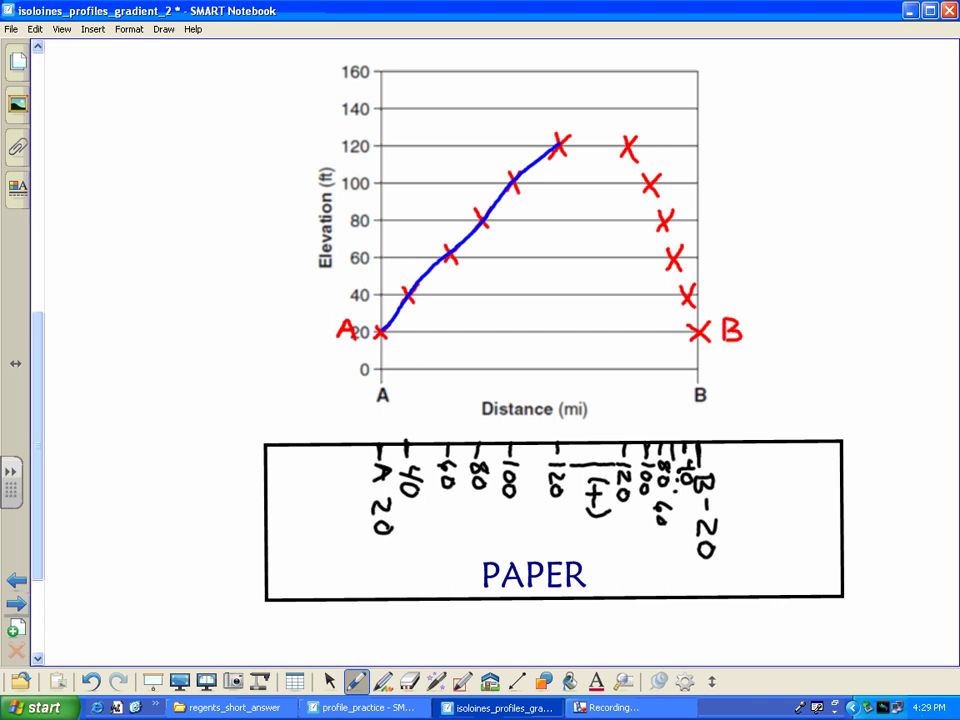
pyautogui.moveTo(700, 332); pyautogui.dragTo(627, 143)
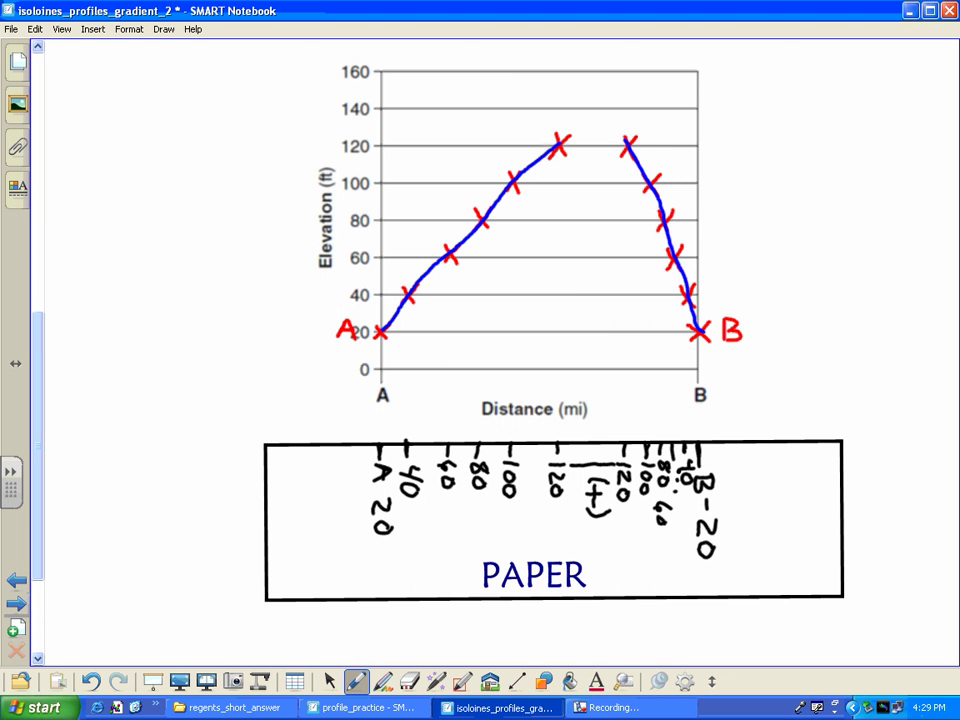
pyautogui.press('Escape')
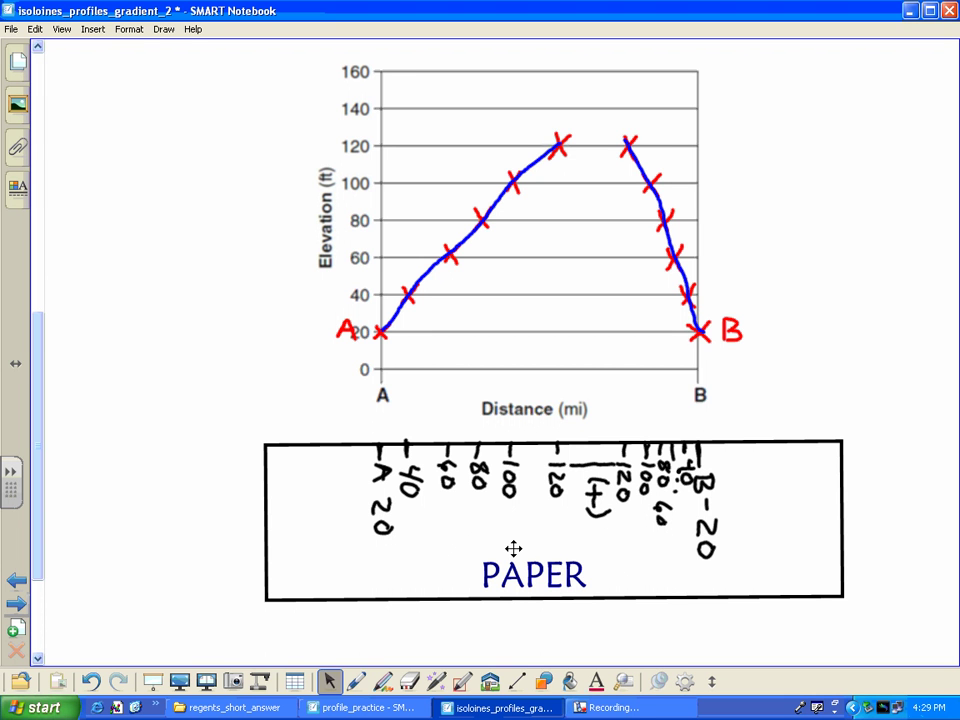
# Join the two 120 ft marks with a blue curve that arches above 120 ft but stays below the 140 ft line.
pyautogui.moveTo(581, 143)
pyautogui.mouseDown()
pyautogui.moveTo(615, 149)
pyautogui.moveTo(575, 142)
pyautogui.mouseUp()
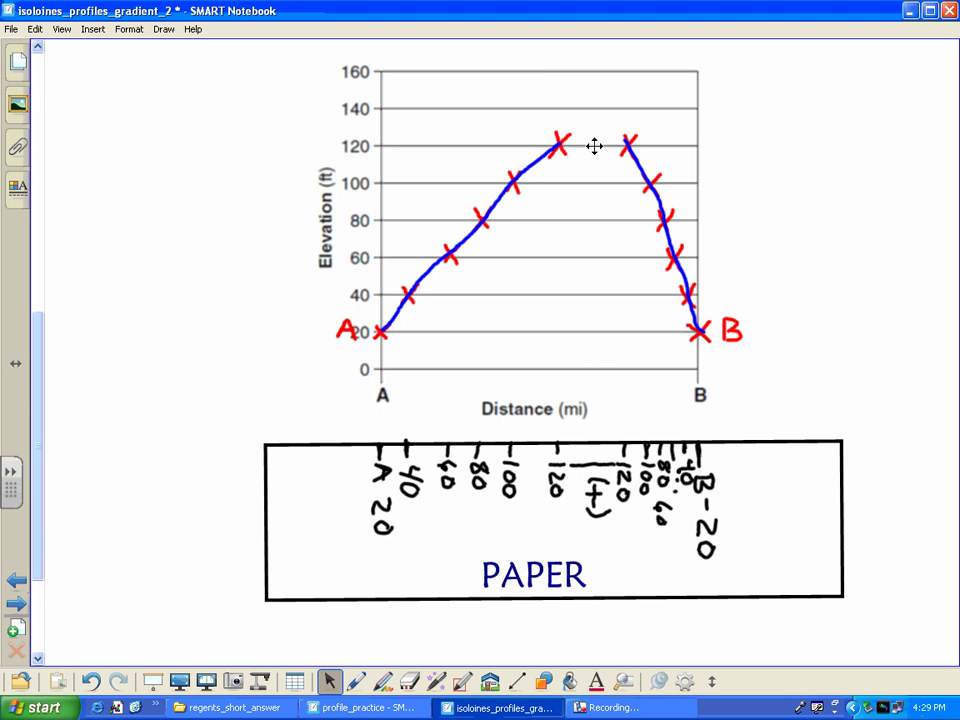
pyautogui.click(590, 512)
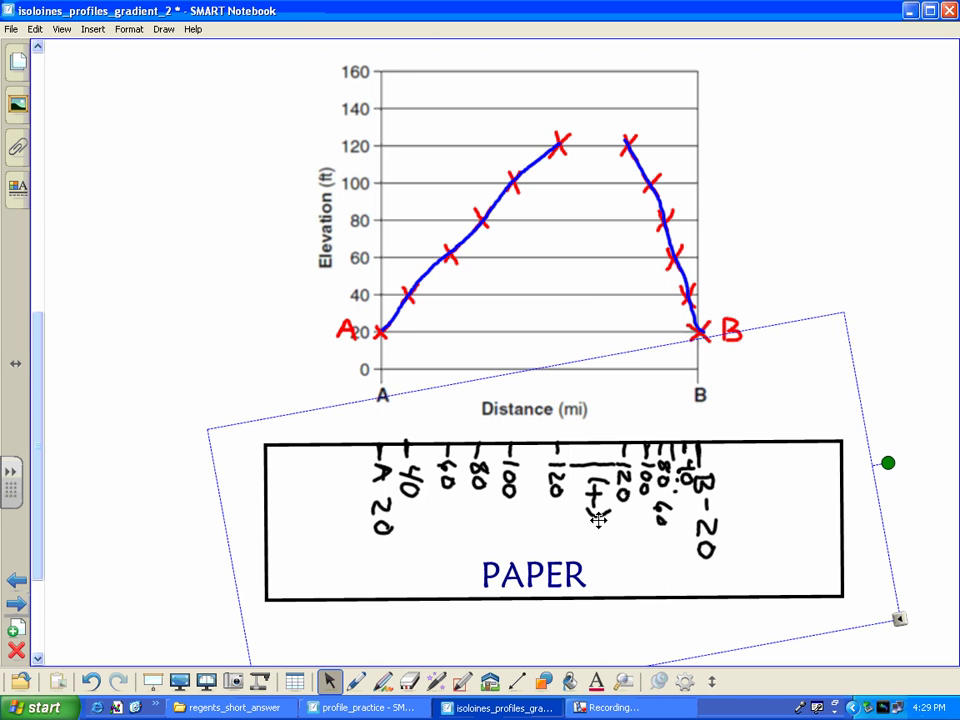
pyautogui.scroll(-4, 598, 512)
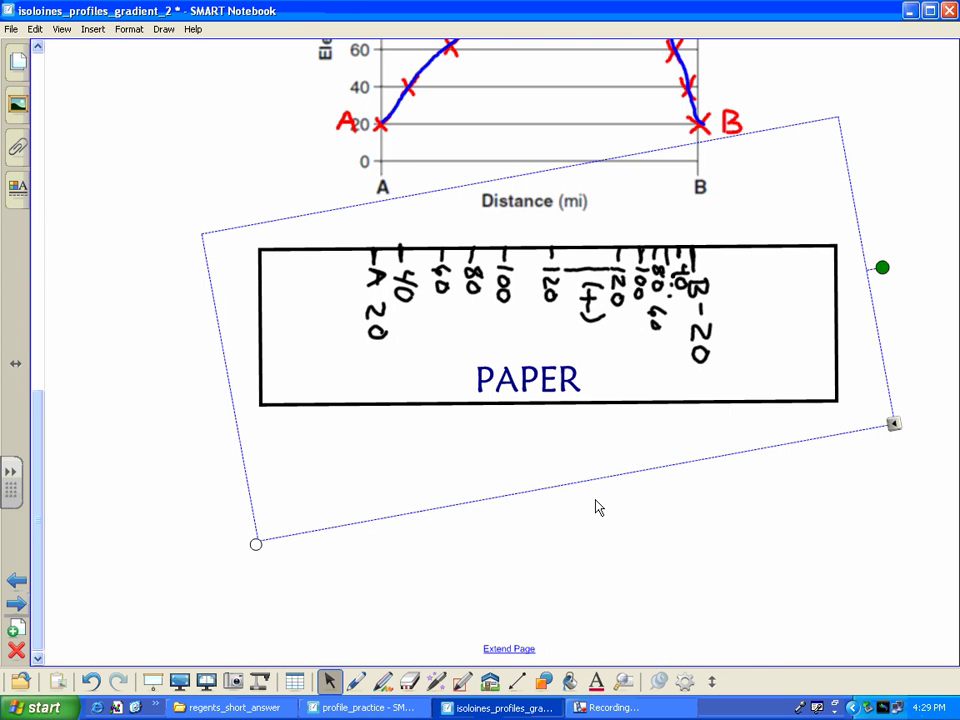
pyautogui.moveTo(42, 499); pyautogui.dragTo(42, 349)
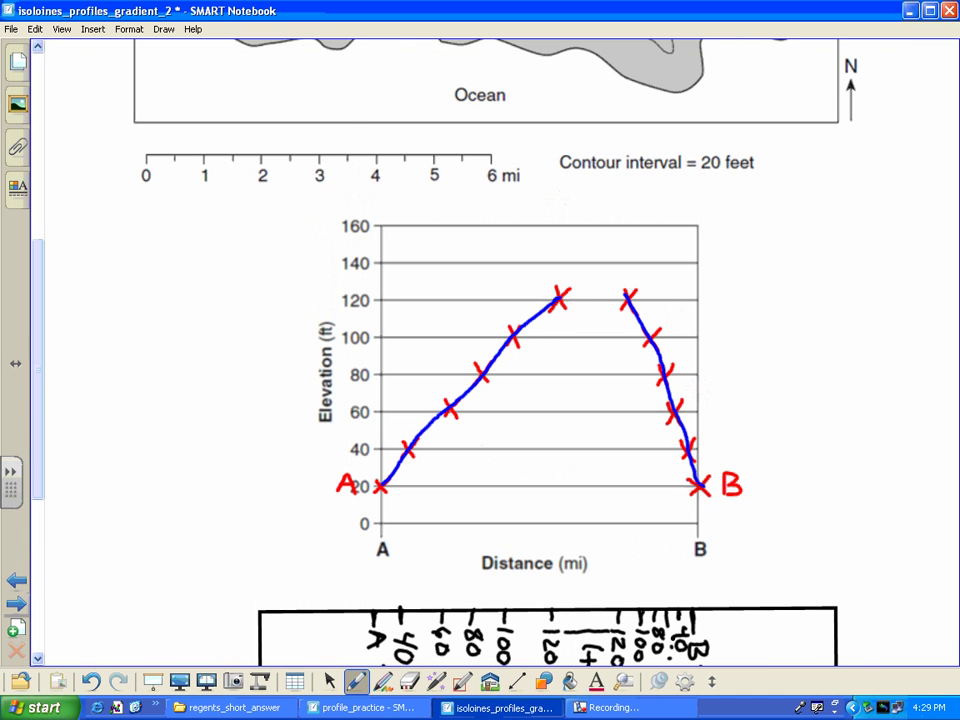
pyautogui.moveTo(560, 297)
pyautogui.mouseDown()
pyautogui.moveTo(606, 286)
pyautogui.moveTo(628, 297)
pyautogui.mouseUp()
pyautogui.moveTo(531, 251); pyautogui.dragTo(640, 270)
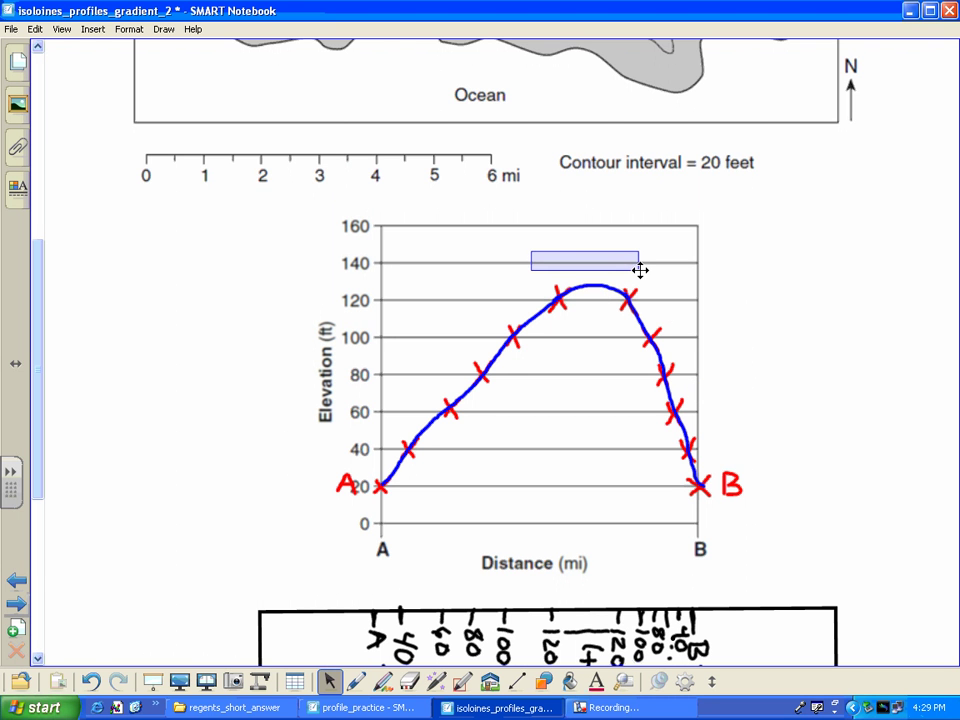
pyautogui.moveTo(640, 270); pyautogui.dragTo(638, 270)
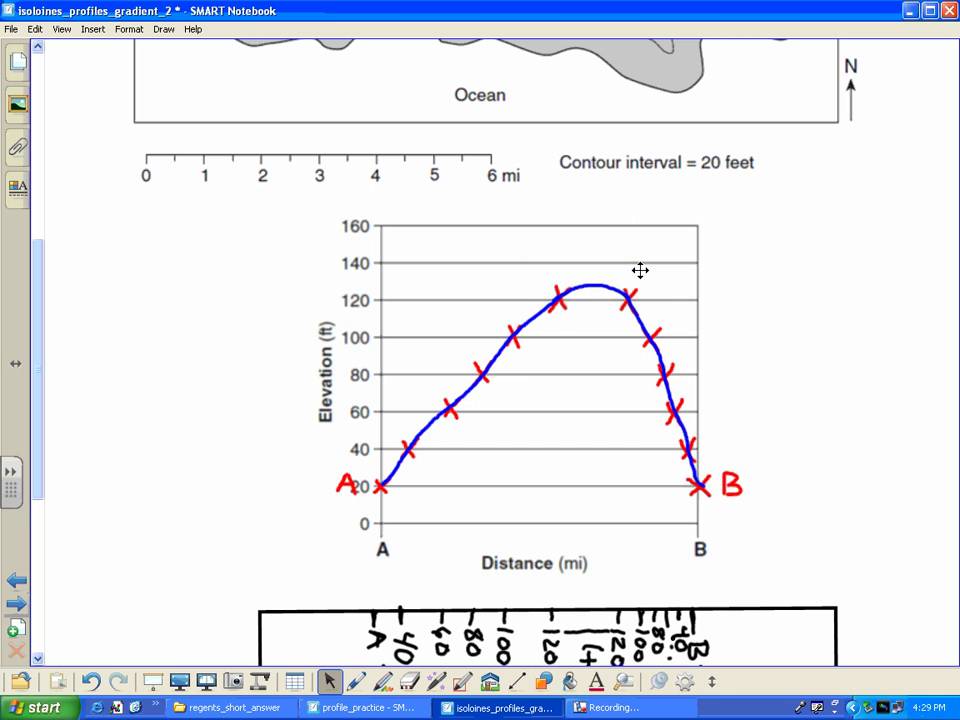
pyautogui.moveTo(527, 284); pyautogui.dragTo(663, 316)
pyautogui.click(772, 322)
pyautogui.moveTo(360, 305); pyautogui.dragTo(353, 261)
pyautogui.click(588, 284)
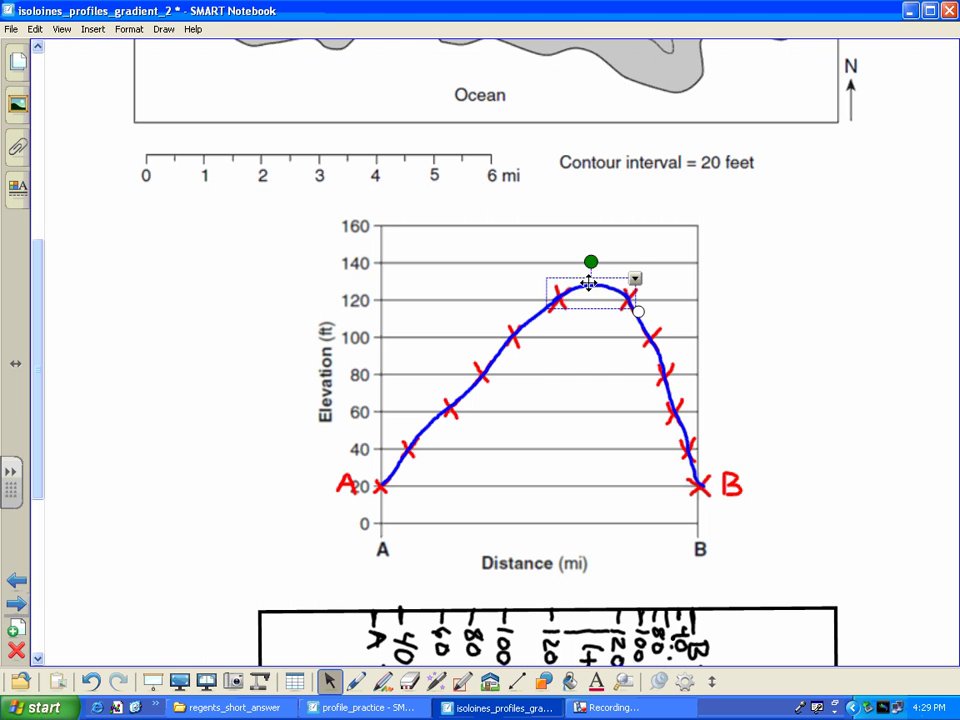
pyautogui.click(787, 361)
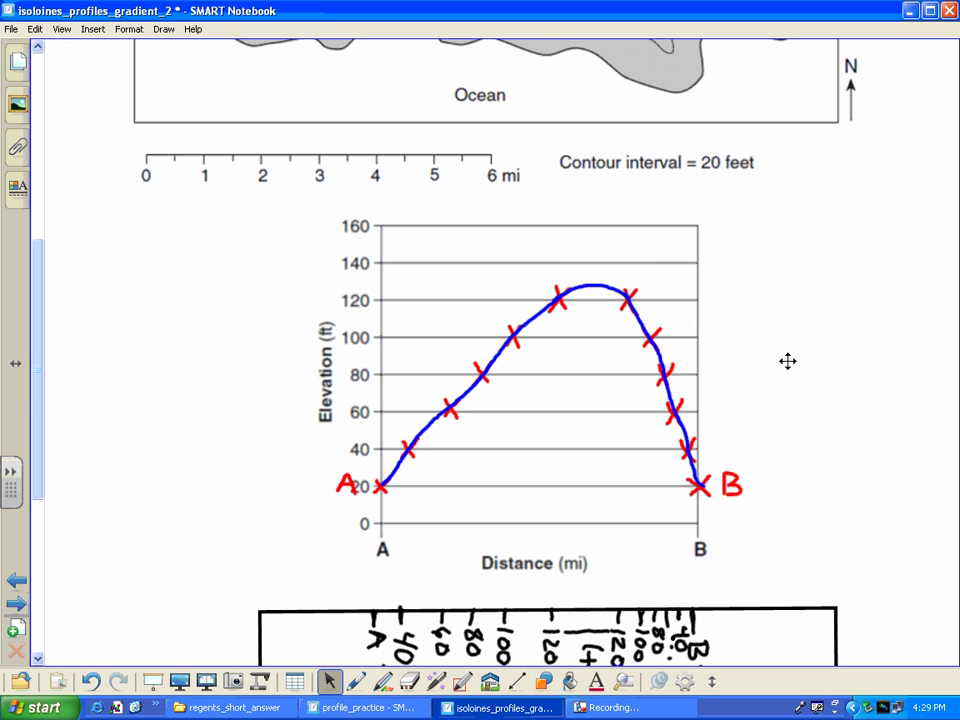